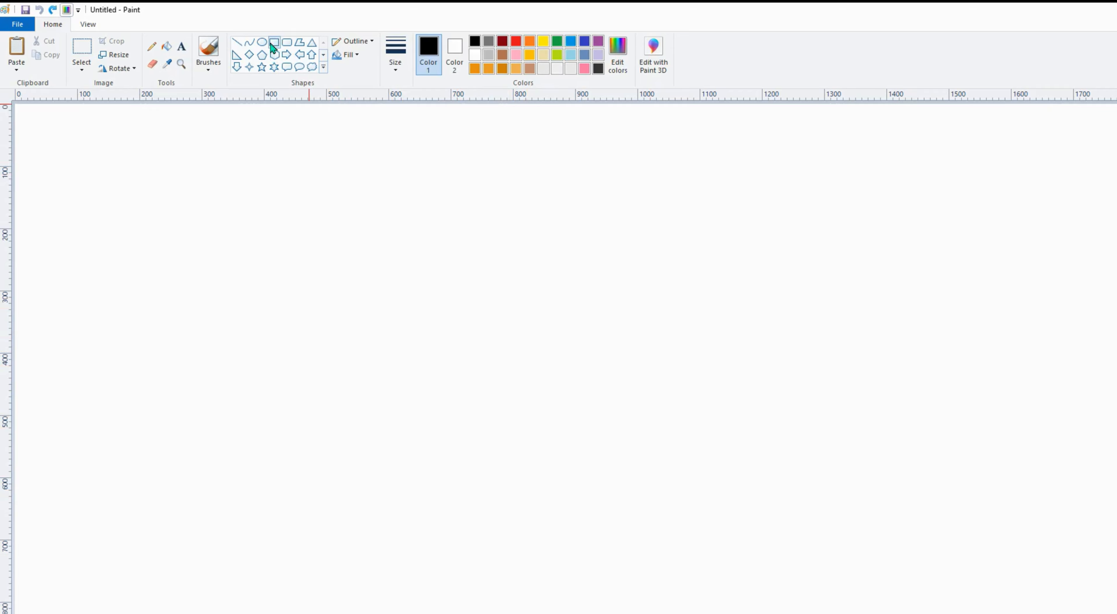
# Step: Draw the house body as a black rectangle about 540 by 385 px, using the second-thinnest line size
pyautogui.click(395, 54)
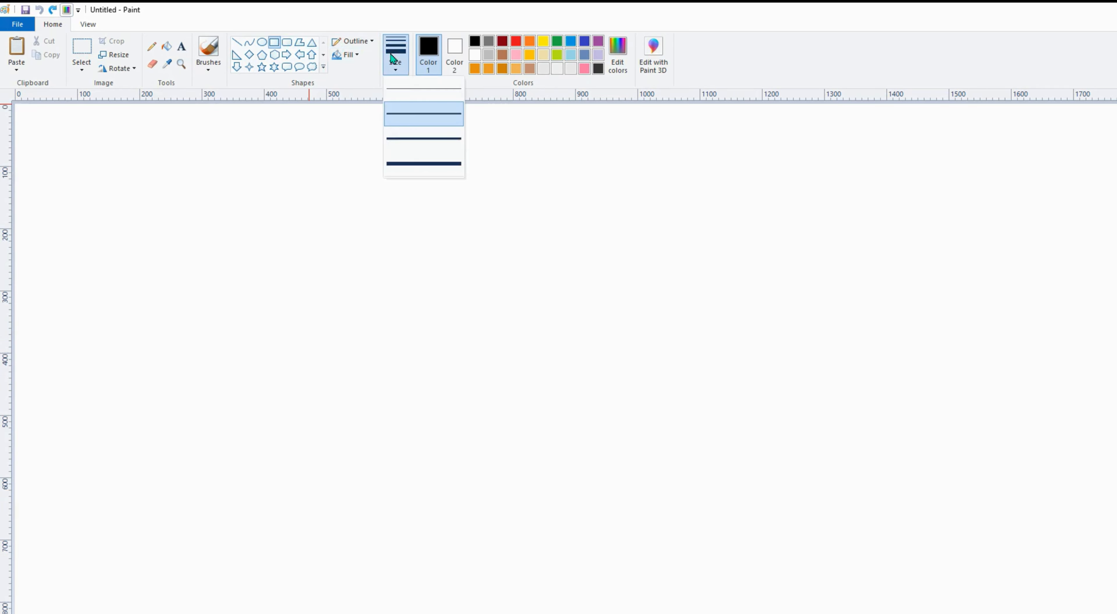
pyautogui.click(412, 112)
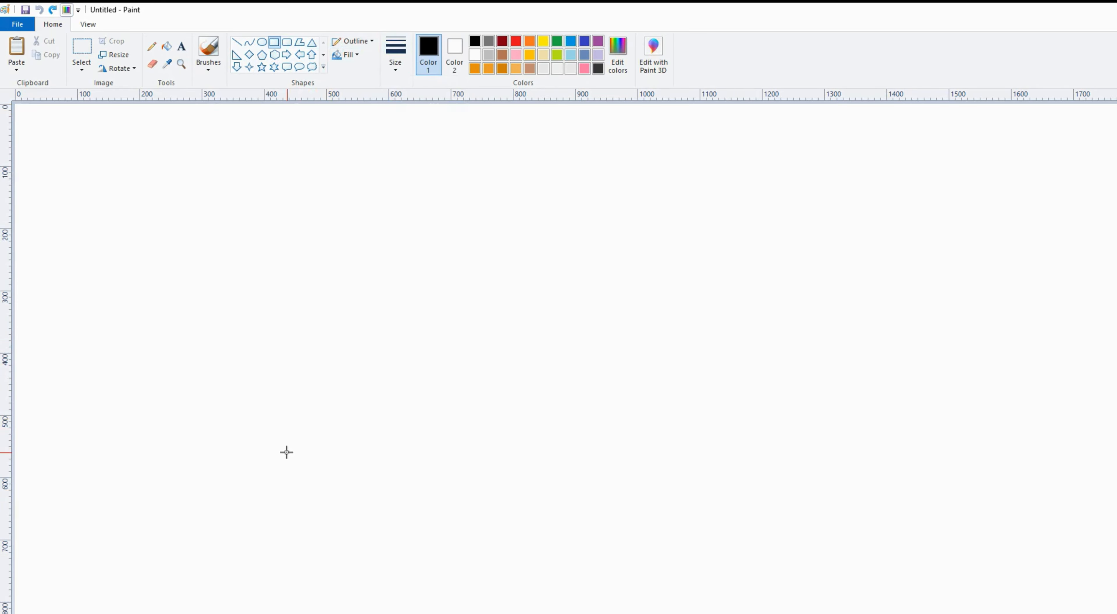
pyautogui.moveTo(288, 449); pyautogui.dragTo(623, 210)
pyautogui.click(685, 224)
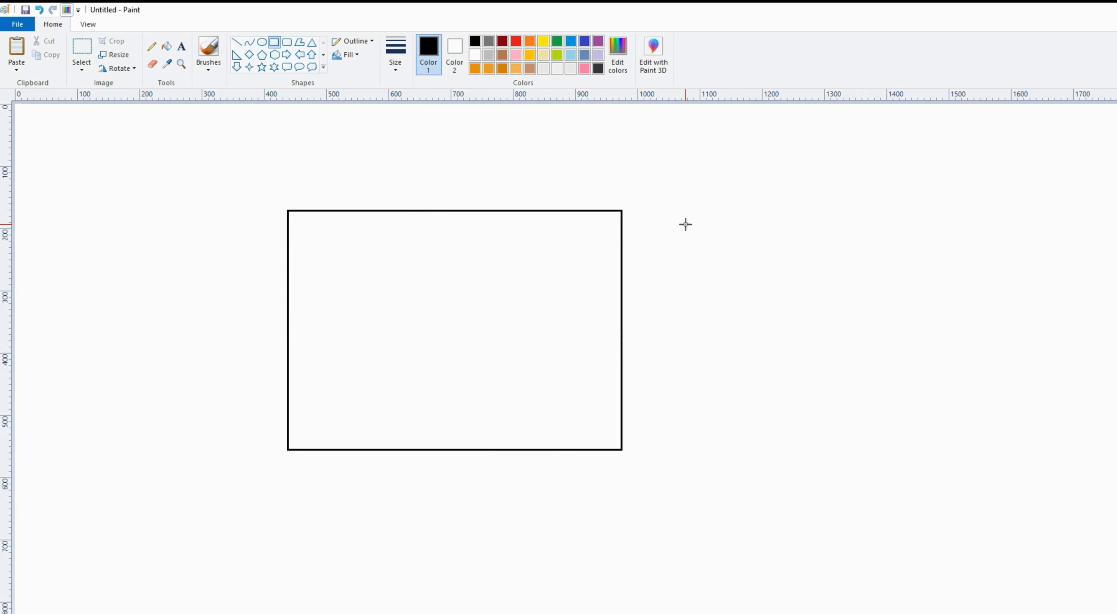
# Step: Draw a trapezoid roof on the house body with two slanted lines and a horizontal ridge line
pyautogui.click(237, 42)
pyautogui.moveTo(277, 211)
pyautogui.mouseDown()
pyautogui.moveTo(597, 274)
pyautogui.moveTo(302, 180)
pyautogui.moveTo(356, 139)
pyautogui.mouseUp()
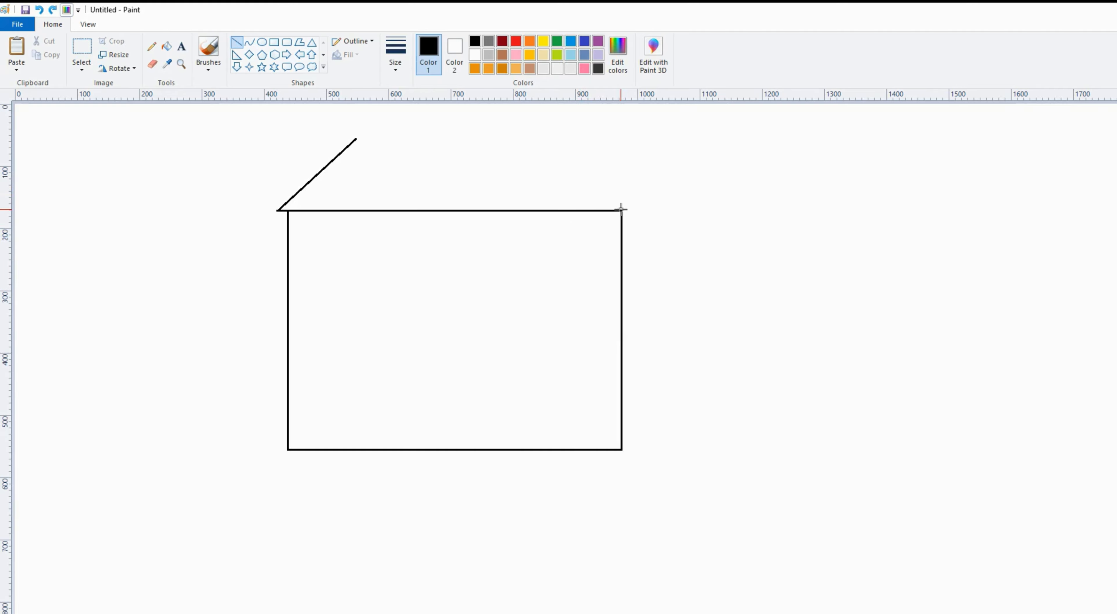
pyautogui.moveTo(620, 209); pyautogui.dragTo(552, 140)
pyautogui.moveTo(355, 140)
pyautogui.mouseDown()
pyautogui.moveTo(531, 179)
pyautogui.moveTo(553, 140)
pyautogui.mouseUp()
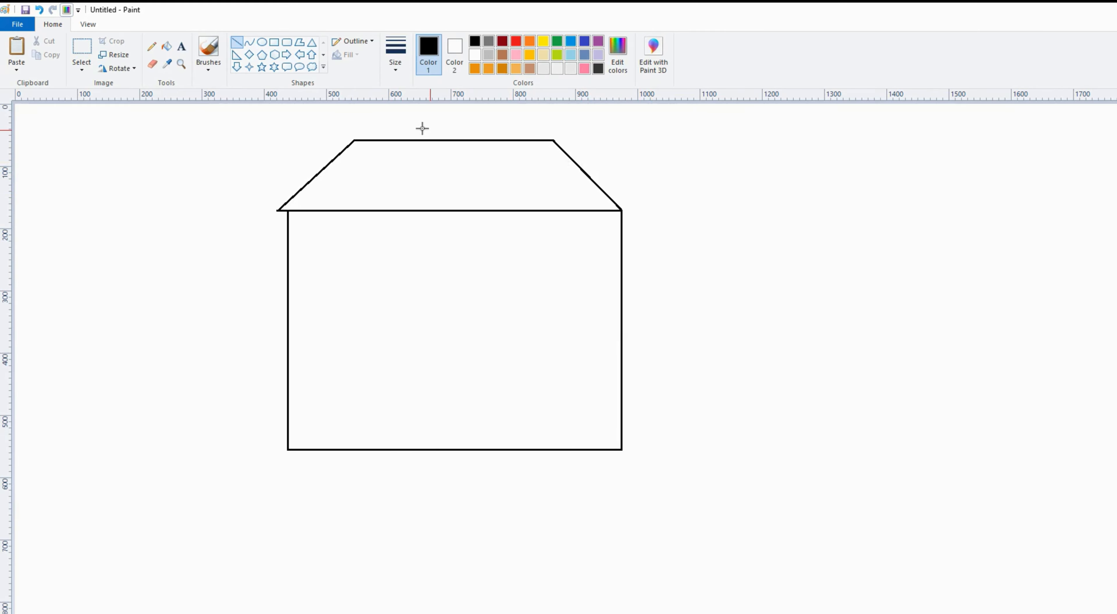
# Step: Draw a tall rectangular door standing on the house's base line and a rectangular window on each side of it
pyautogui.click(274, 42)
pyautogui.moveTo(425, 449); pyautogui.dragTo(496, 273)
pyautogui.moveTo(325, 292); pyautogui.dragTo(396, 375)
pyautogui.moveTo(360, 344); pyautogui.dragTo(360, 335)
pyautogui.moveTo(525, 274); pyautogui.dragTo(590, 367)
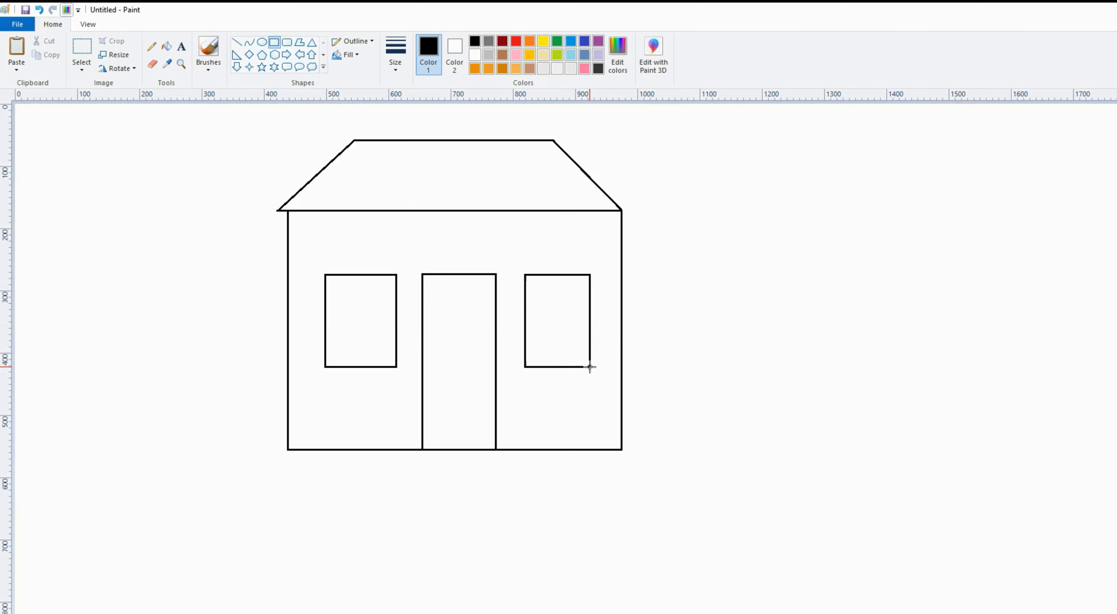
# Step: Divide each window with a vertical centre line and the door with two closely spaced vertical lines
pyautogui.click(237, 42)
pyautogui.moveTo(362, 274); pyautogui.dragTo(362, 319)
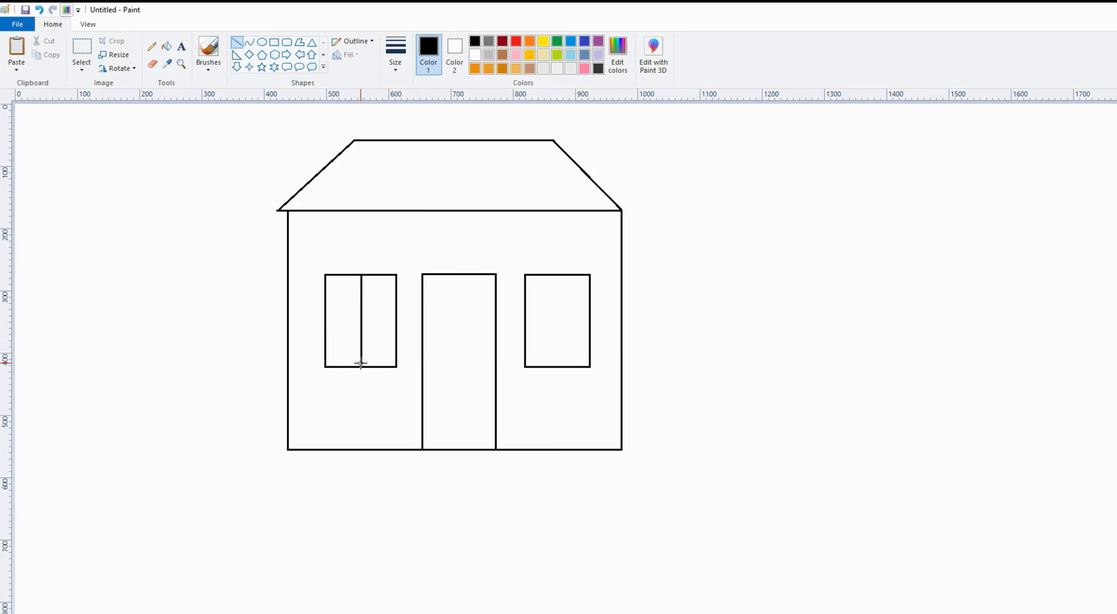
pyautogui.moveTo(361, 363); pyautogui.dragTo(362, 367)
pyautogui.moveTo(555, 278); pyautogui.dragTo(558, 367)
pyautogui.moveTo(456, 274); pyautogui.dragTo(486, 449)
pyautogui.moveTo(460, 274); pyautogui.dragTo(484, 423)
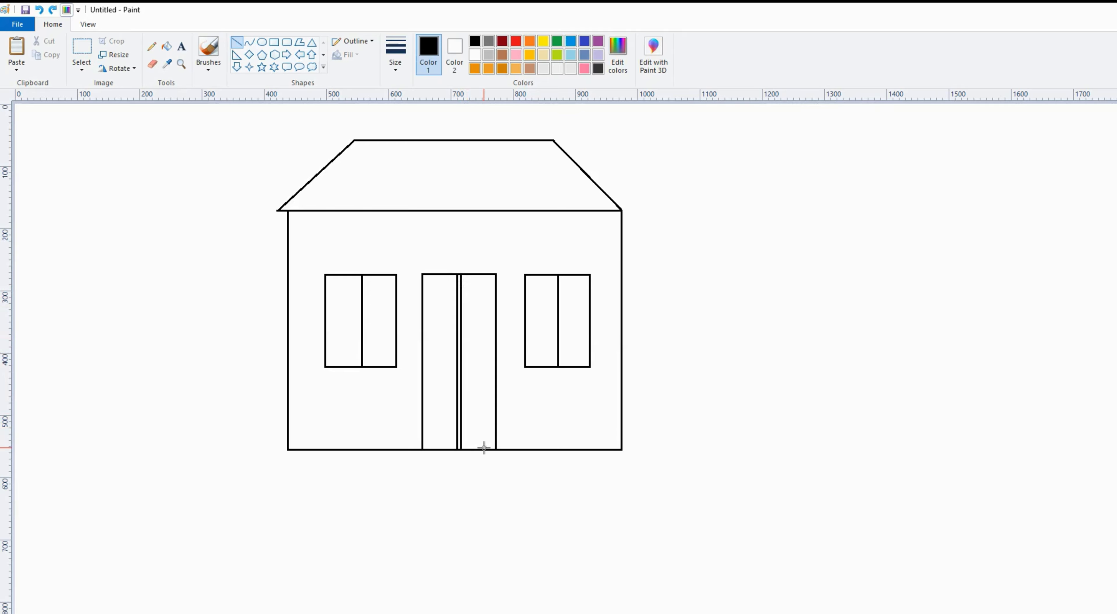
# Step: Add short vertical handles beside the door's centre lines and a second parallel divider line in each window
pyautogui.moveTo(453, 345); pyautogui.dragTo(454, 364)
pyautogui.moveTo(365, 276); pyautogui.dragTo(373, 329)
pyautogui.moveTo(560, 275); pyautogui.dragTo(574, 366)
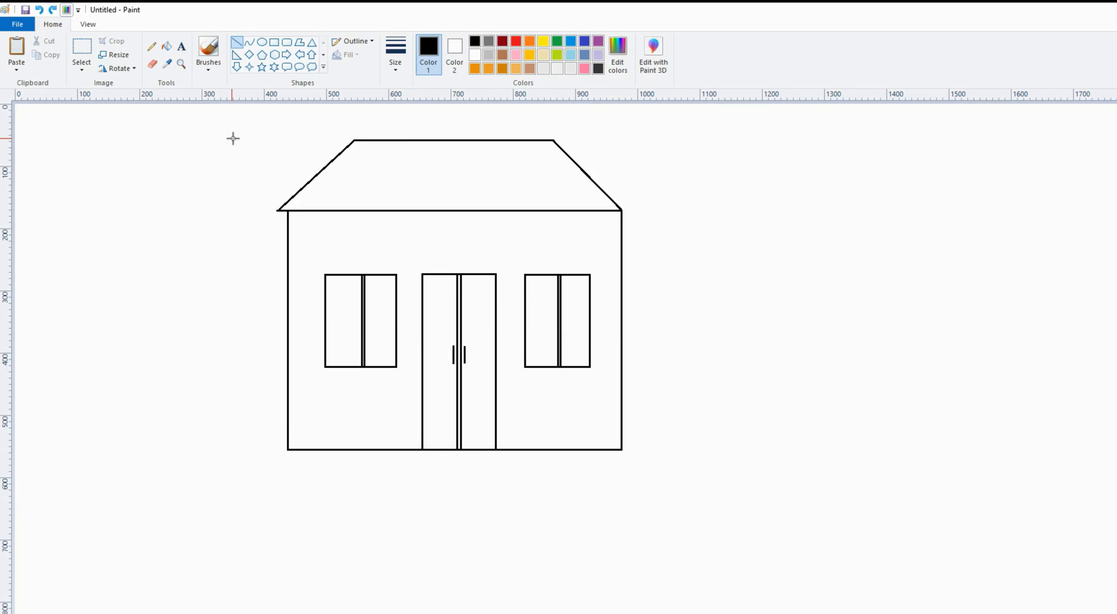
# Step: Draw a thin base strip under the house and a horizontal ground line across the canvas at its lower edge
pyautogui.click(275, 43)
pyautogui.moveTo(288, 449); pyautogui.dragTo(621, 457)
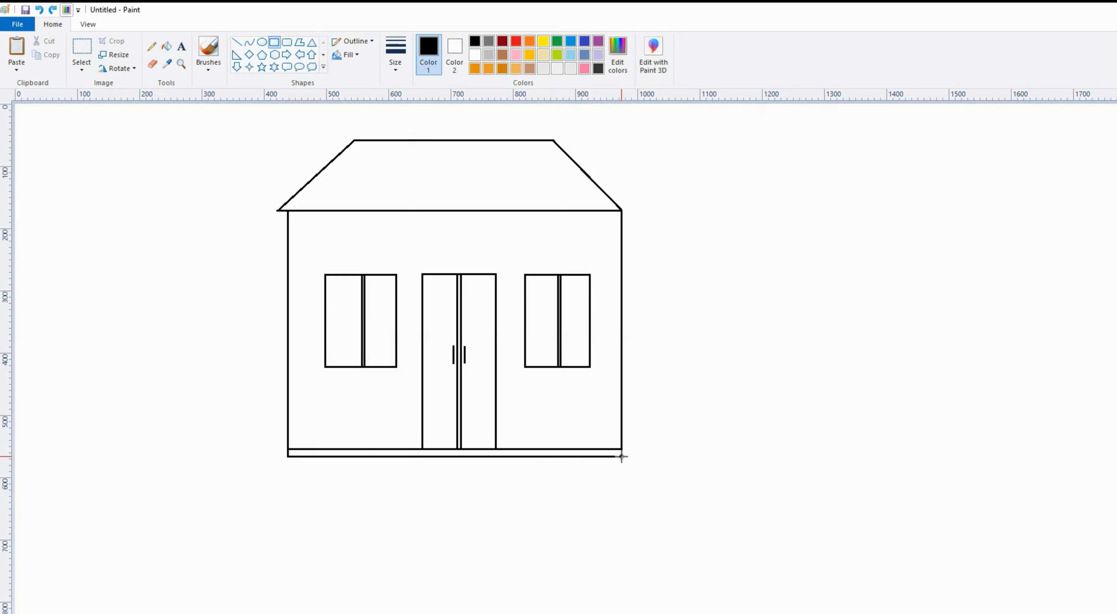
pyautogui.click(238, 43)
pyautogui.moveTo(15, 465)
pyautogui.mouseDown()
pyautogui.moveTo(553, 544)
pyautogui.moveTo(1053, 549)
pyautogui.mouseUp()
pyautogui.moveTo(638, 463); pyautogui.dragTo(634, 456)
pyautogui.click(305, 200)
# Step: Draw a circle about 115 px in diameter for the sun in the upper-left corner of the canvas
pyautogui.click(262, 42)
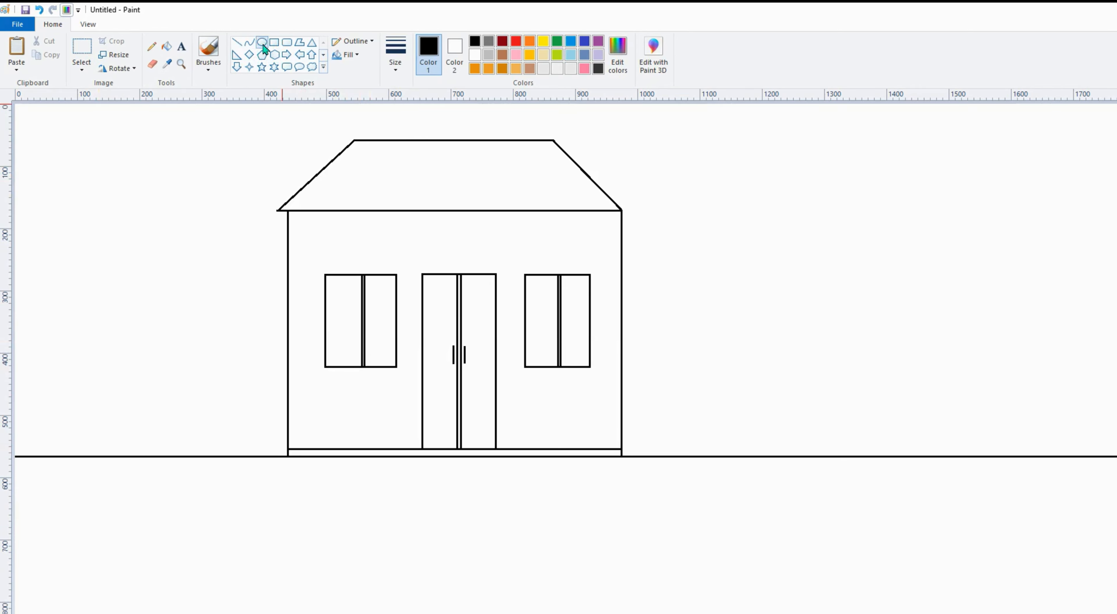
pyautogui.moveTo(62, 127)
pyautogui.mouseDown()
pyautogui.moveTo(135, 194)
pyautogui.moveTo(97, 165)
pyautogui.mouseUp()
pyautogui.click(152, 165)
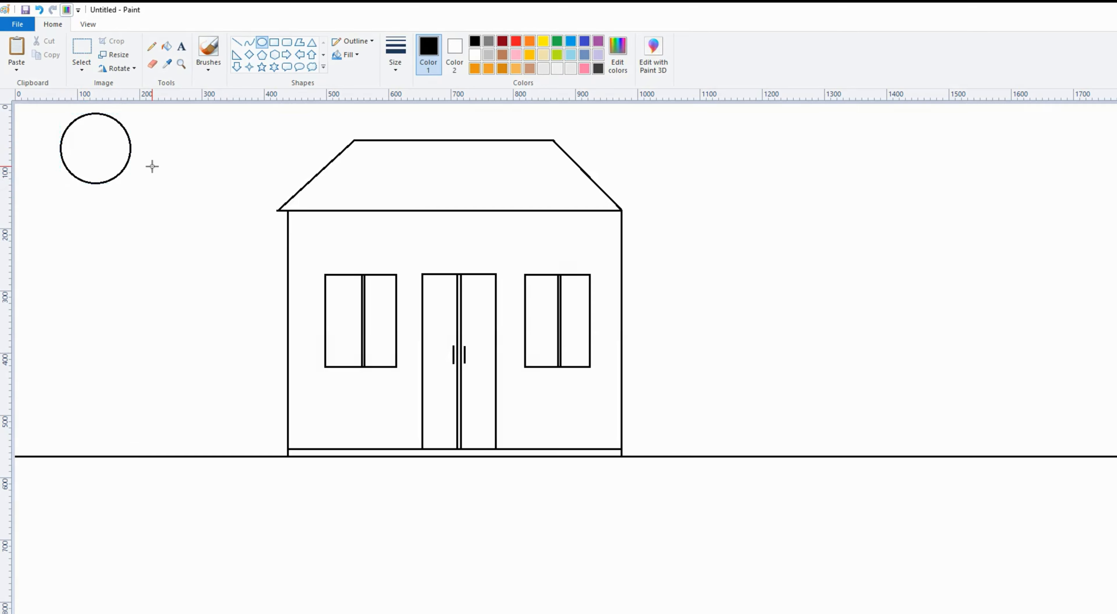
# Step: Surround the sun circle with short straight rays pointing outward in all directions
pyautogui.click(238, 44)
pyautogui.moveTo(137, 115); pyautogui.dragTo(130, 124)
pyautogui.moveTo(63, 181); pyautogui.dragTo(57, 182)
pyautogui.moveTo(60, 111); pyautogui.dragTo(70, 124)
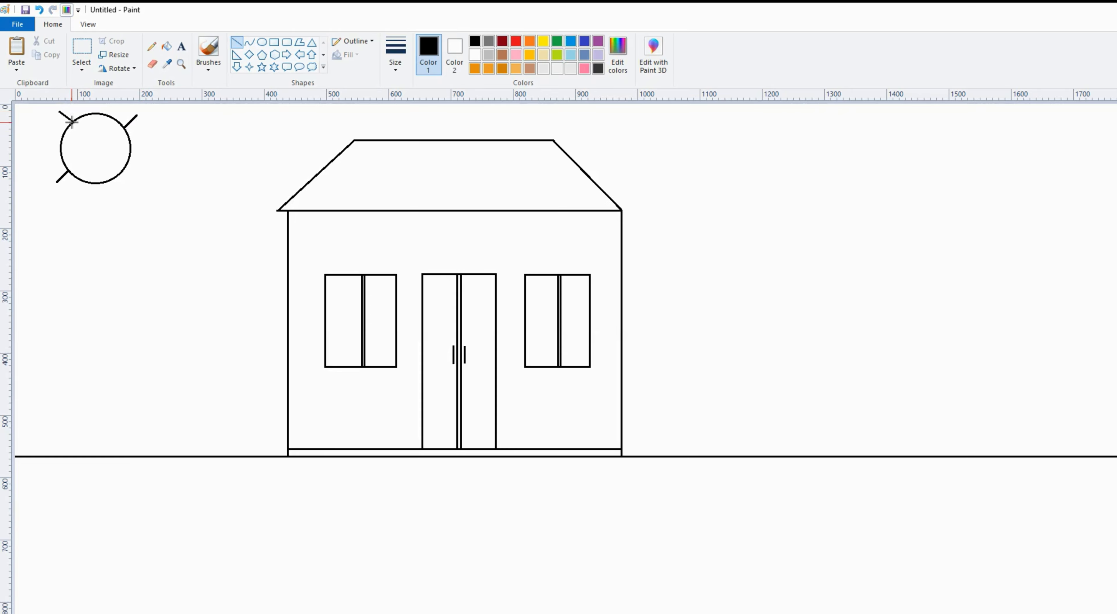
pyautogui.moveTo(135, 192); pyautogui.dragTo(131, 184)
pyautogui.moveTo(132, 148); pyautogui.dragTo(150, 148)
pyautogui.moveTo(47, 149); pyautogui.dragTo(44, 149)
pyautogui.moveTo(63, 135); pyautogui.dragTo(50, 128)
pyautogui.moveTo(62, 160); pyautogui.dragTo(47, 165)
pyautogui.moveTo(91, 183); pyautogui.dragTo(93, 197)
pyautogui.moveTo(78, 179)
pyautogui.mouseDown()
pyautogui.moveTo(75, 189)
pyautogui.moveTo(114, 194)
pyautogui.mouseUp()
pyautogui.moveTo(128, 135); pyautogui.dragTo(139, 132)
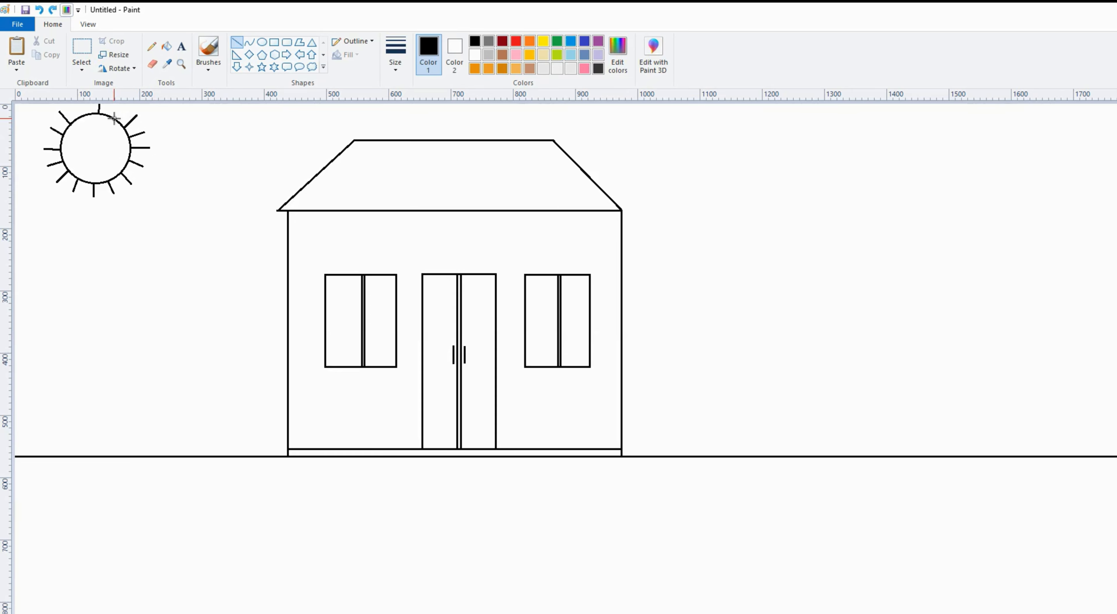
pyautogui.moveTo(126, 102); pyautogui.dragTo(120, 105)
pyautogui.moveTo(81, 113); pyautogui.dragTo(78, 99)
pyautogui.moveTo(136, 155)
pyautogui.mouseDown()
pyautogui.moveTo(156, 158)
pyautogui.moveTo(146, 182)
pyautogui.moveTo(79, 200)
pyautogui.moveTo(45, 179)
pyautogui.moveTo(52, 156)
pyautogui.moveTo(37, 132)
pyautogui.moveTo(91, 87)
pyautogui.moveTo(113, 102)
pyautogui.mouseUp()
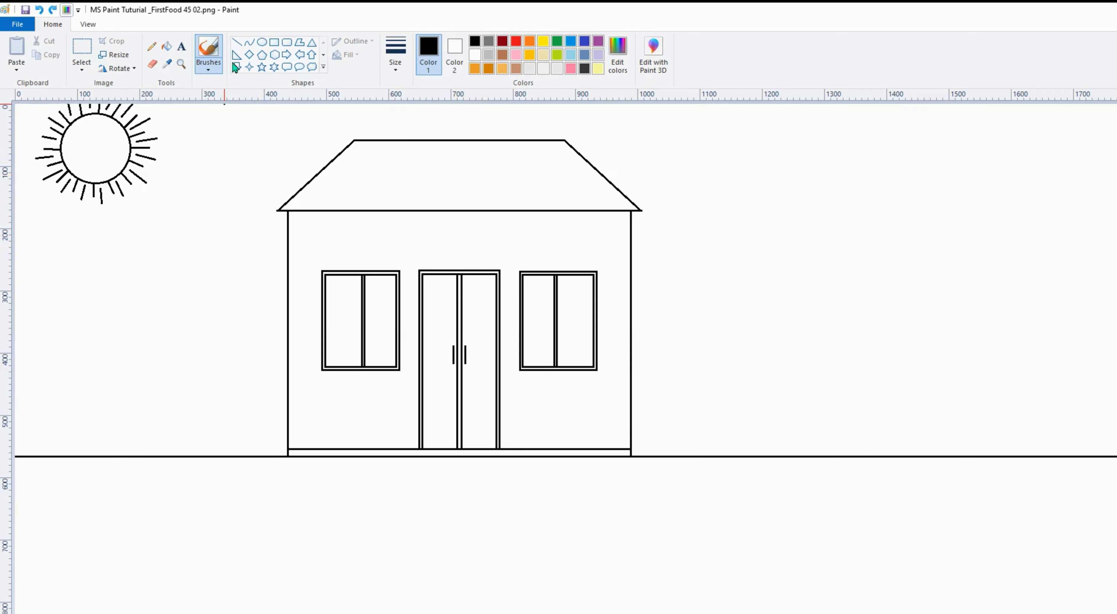
# Step: Draw the tall palm's leaning trunk from two curved lines rising from the ground line to the right of the house
pyautogui.click(249, 42)
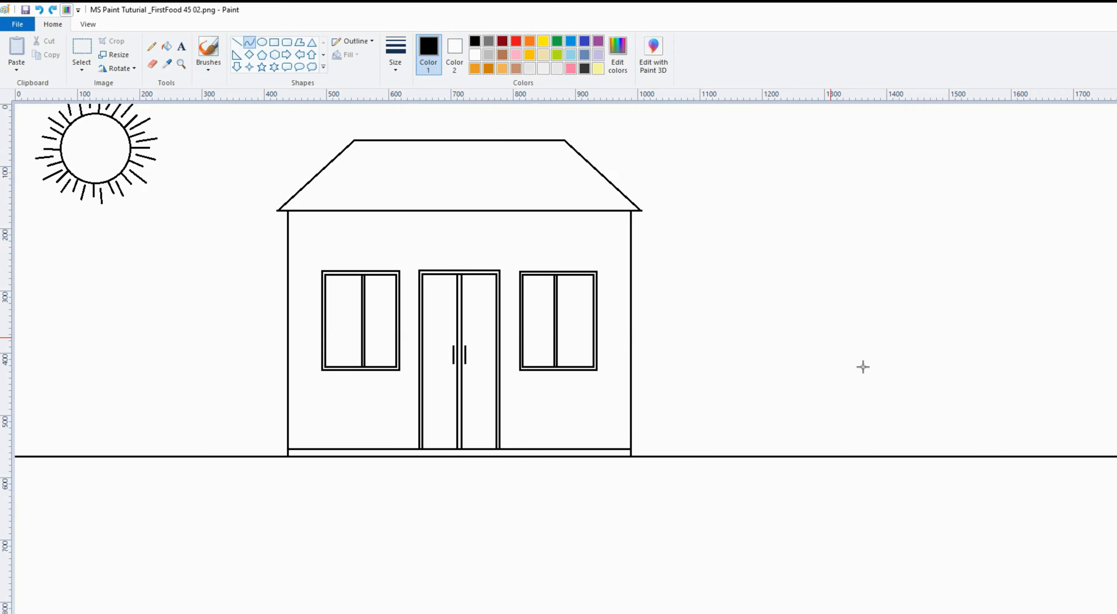
pyautogui.moveTo(990, 451); pyautogui.dragTo(895, 194)
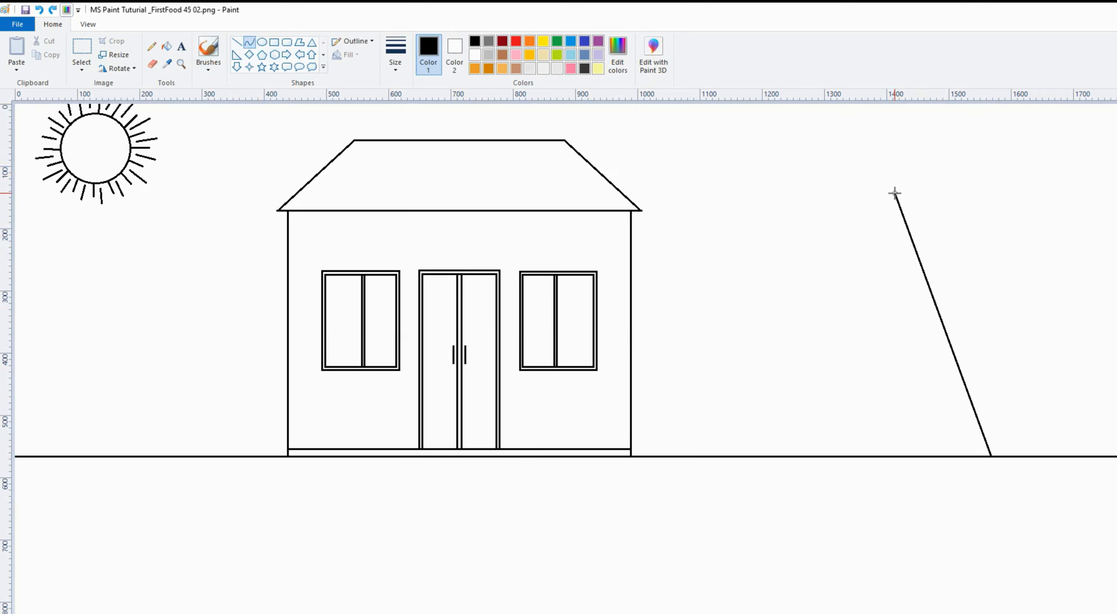
pyautogui.moveTo(976, 417); pyautogui.dragTo(951, 408)
pyautogui.moveTo(936, 350); pyautogui.dragTo(899, 291)
pyautogui.click(1040, 367)
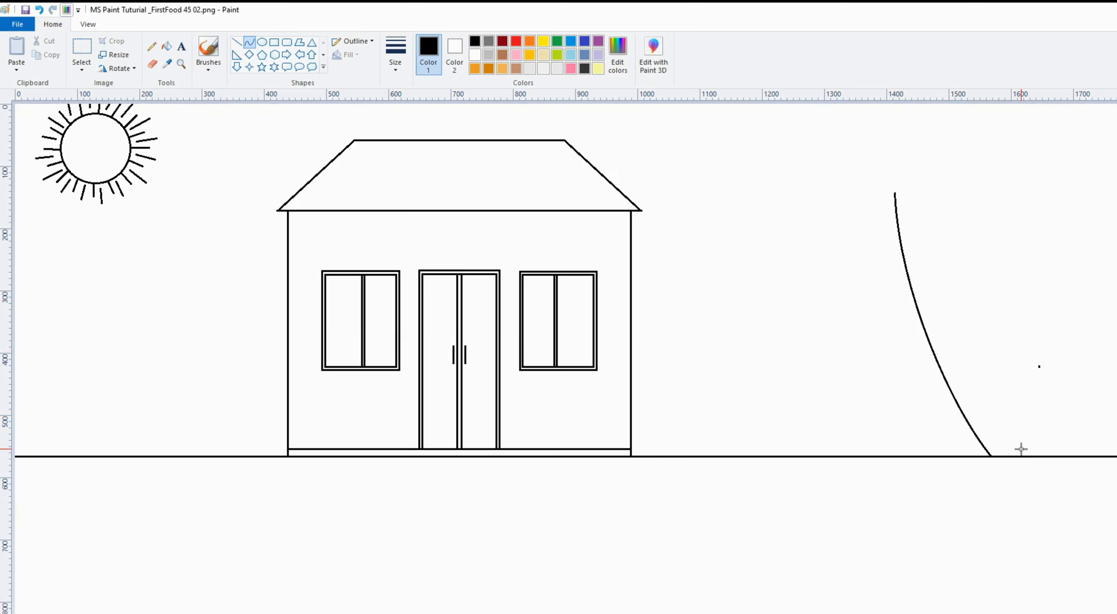
pyautogui.moveTo(1019, 455); pyautogui.dragTo(905, 192)
pyautogui.moveTo(992, 373); pyautogui.dragTo(950, 363)
pyautogui.moveTo(933, 294); pyautogui.dragTo(910, 282)
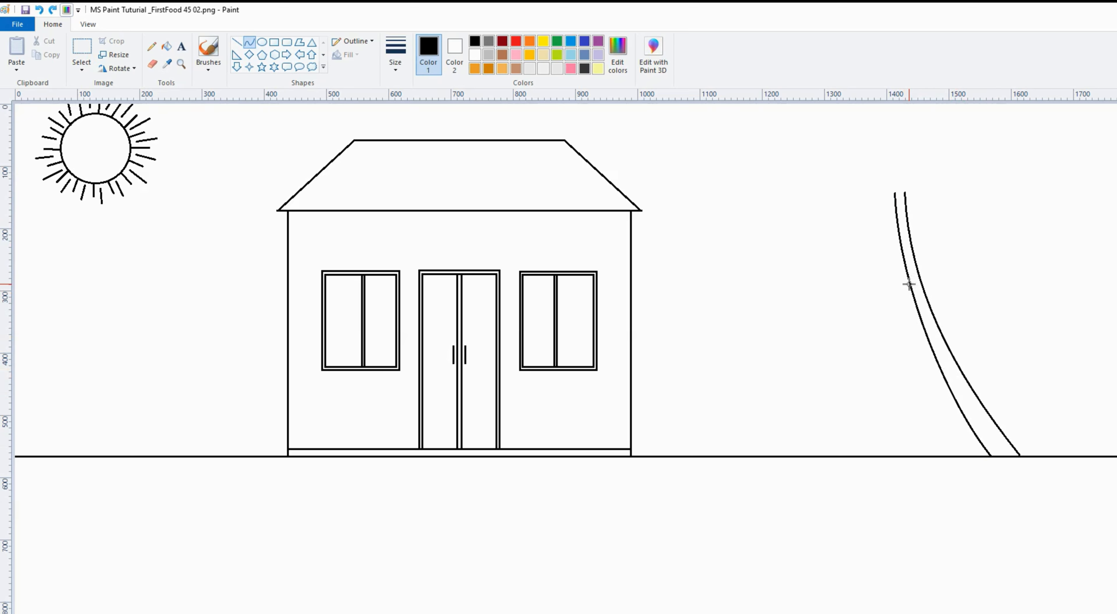
# Step: Draw a shorter second palm trunk from two curved lines just right of the tall trunk
pyautogui.moveTo(1012, 449); pyautogui.dragTo(933, 235)
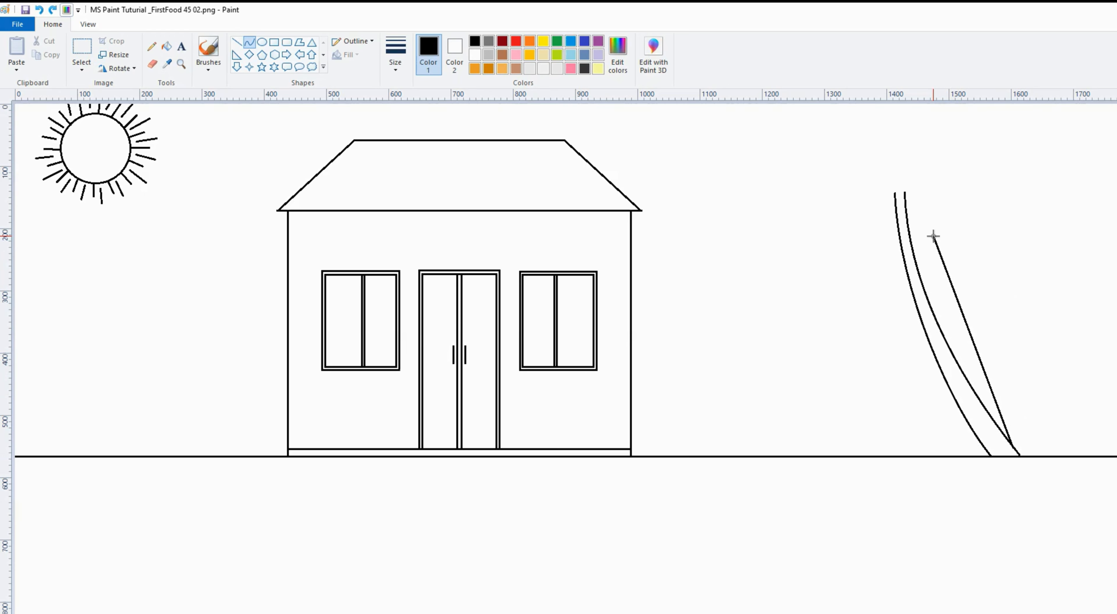
pyautogui.moveTo(998, 377); pyautogui.dragTo(938, 290)
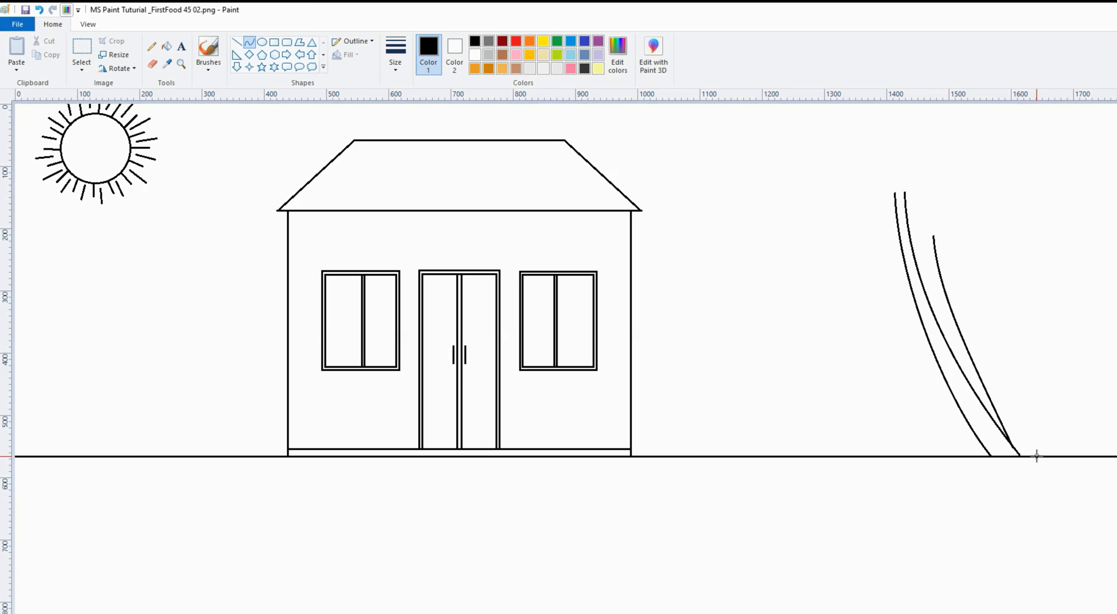
pyautogui.moveTo(1043, 455); pyautogui.dragTo(943, 240)
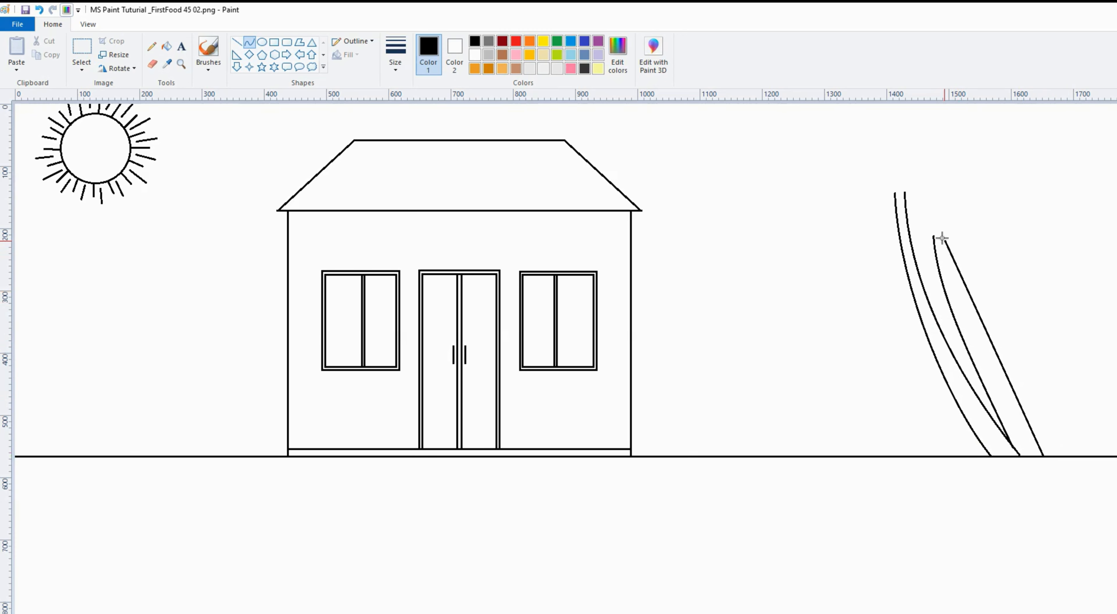
pyautogui.moveTo(1023, 417); pyautogui.dragTo(955, 317)
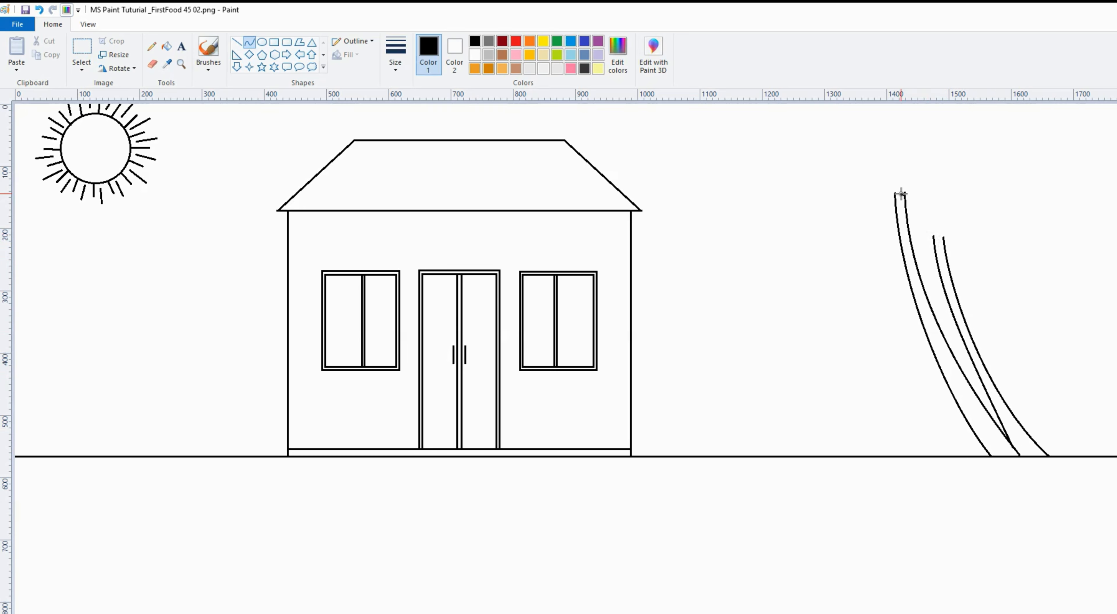
# Step: Draw the first curves of the tall palm's lower-left, lower-right and left fronds, starting at the trunk's top
pyautogui.moveTo(905, 196)
pyautogui.mouseDown()
pyautogui.moveTo(873, 257)
pyautogui.moveTo(878, 290)
pyautogui.mouseUp()
pyautogui.moveTo(905, 229)
pyautogui.mouseDown()
pyautogui.moveTo(878, 185)
pyautogui.moveTo(872, 249)
pyautogui.moveTo(857, 247)
pyautogui.mouseUp()
pyautogui.moveTo(902, 194)
pyautogui.mouseDown()
pyautogui.moveTo(930, 190)
pyautogui.moveTo(970, 246)
pyautogui.mouseUp()
pyautogui.moveTo(936, 220)
pyautogui.mouseDown()
pyautogui.moveTo(941, 195)
pyautogui.moveTo(911, 194)
pyautogui.moveTo(961, 206)
pyautogui.mouseUp()
pyautogui.moveTo(895, 192); pyautogui.dragTo(875, 174)
pyautogui.moveTo(829, 195); pyautogui.dragTo(823, 185)
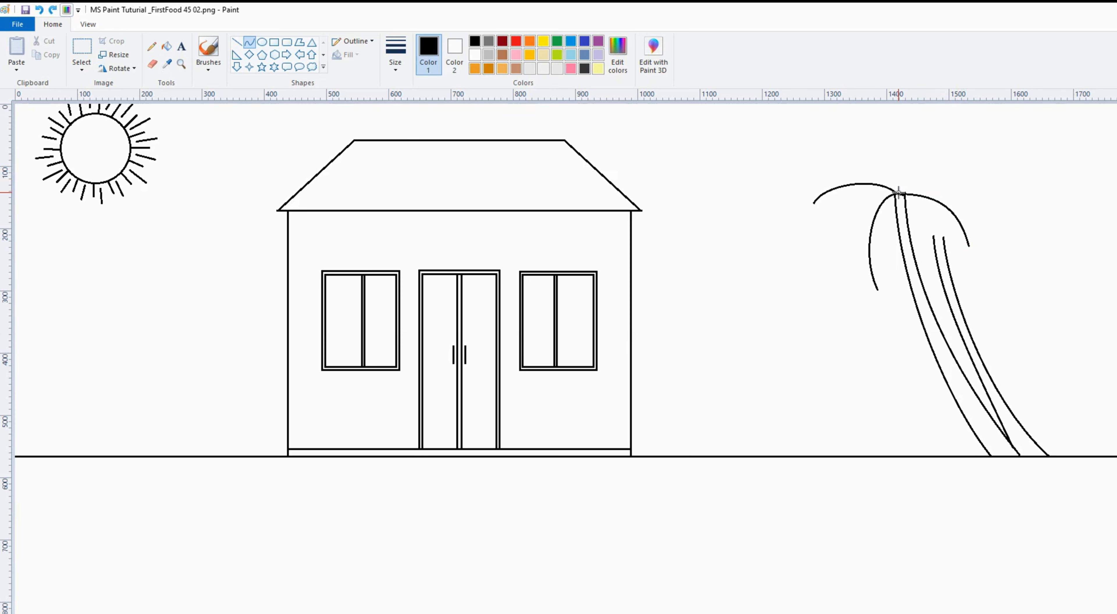
# Step: Draw the first curves of the tall palm's right, upper-left and two topmost fronds from the trunk's top
pyautogui.moveTo(900, 193)
pyautogui.mouseDown()
pyautogui.moveTo(937, 166)
pyautogui.moveTo(985, 183)
pyautogui.mouseUp()
pyautogui.moveTo(903, 189)
pyautogui.mouseDown()
pyautogui.moveTo(900, 176)
pyautogui.moveTo(943, 160)
pyautogui.moveTo(933, 149)
pyautogui.moveTo(868, 159)
pyautogui.moveTo(808, 142)
pyautogui.mouseUp()
pyautogui.moveTo(873, 182); pyautogui.dragTo(846, 145)
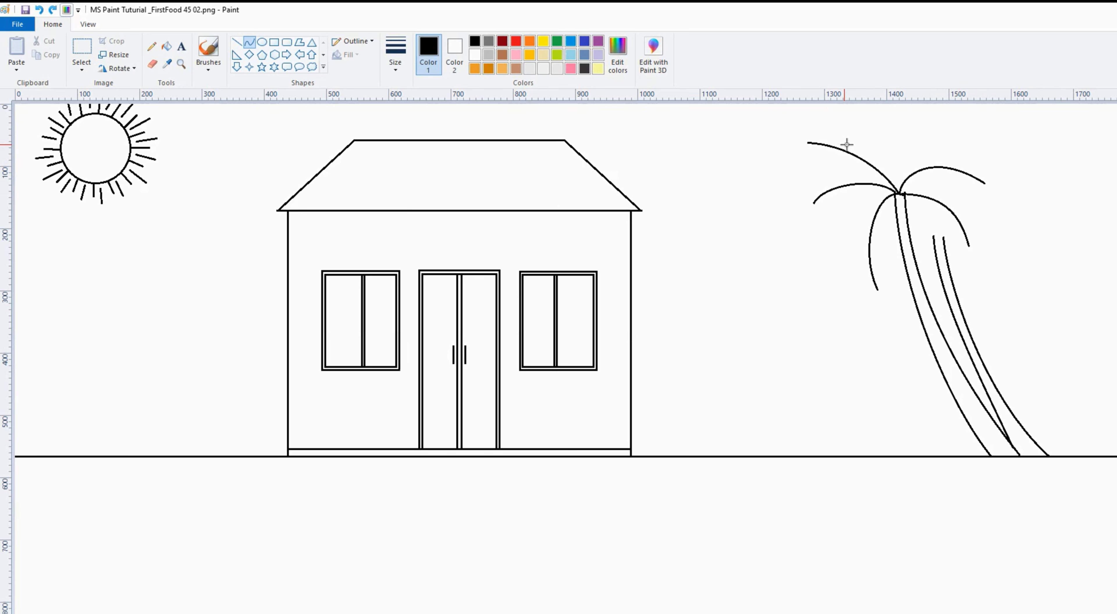
pyautogui.moveTo(898, 191)
pyautogui.mouseDown()
pyautogui.moveTo(894, 128)
pyautogui.moveTo(926, 115)
pyautogui.moveTo(898, 160)
pyautogui.moveTo(903, 137)
pyautogui.mouseUp()
pyautogui.moveTo(899, 192); pyautogui.dragTo(849, 113)
pyautogui.moveTo(905, 172); pyautogui.dragTo(877, 131)
# Step: Complete the tall palm's drooping lower-left frond with an outer curve and a midrib curve
pyautogui.moveTo(897, 193)
pyautogui.mouseDown()
pyautogui.moveTo(870, 282)
pyautogui.moveTo(879, 290)
pyautogui.mouseUp()
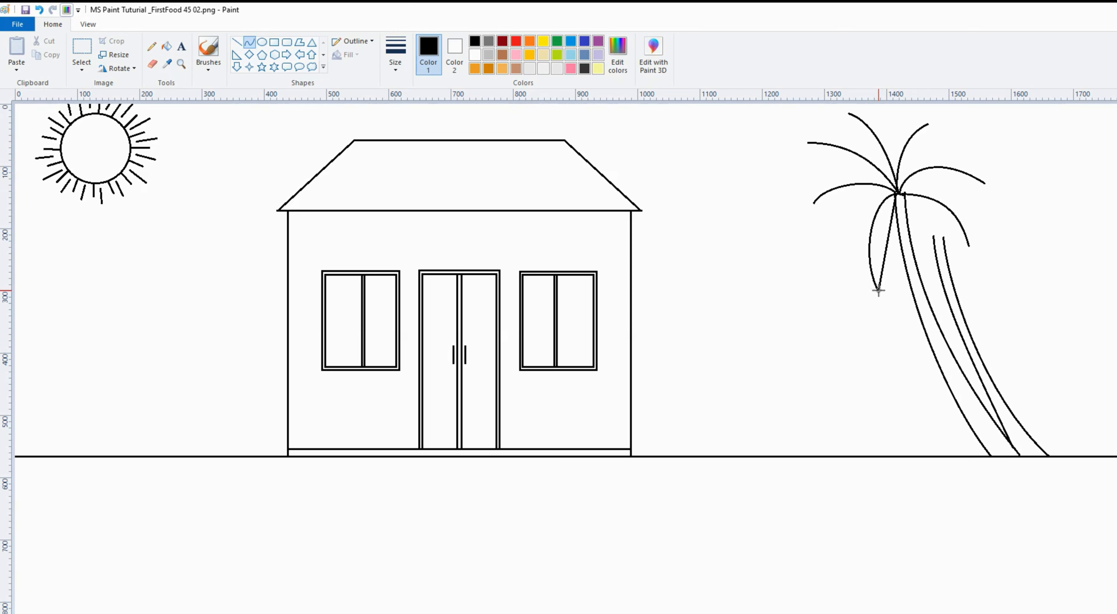
pyautogui.moveTo(893, 213); pyautogui.dragTo(836, 251)
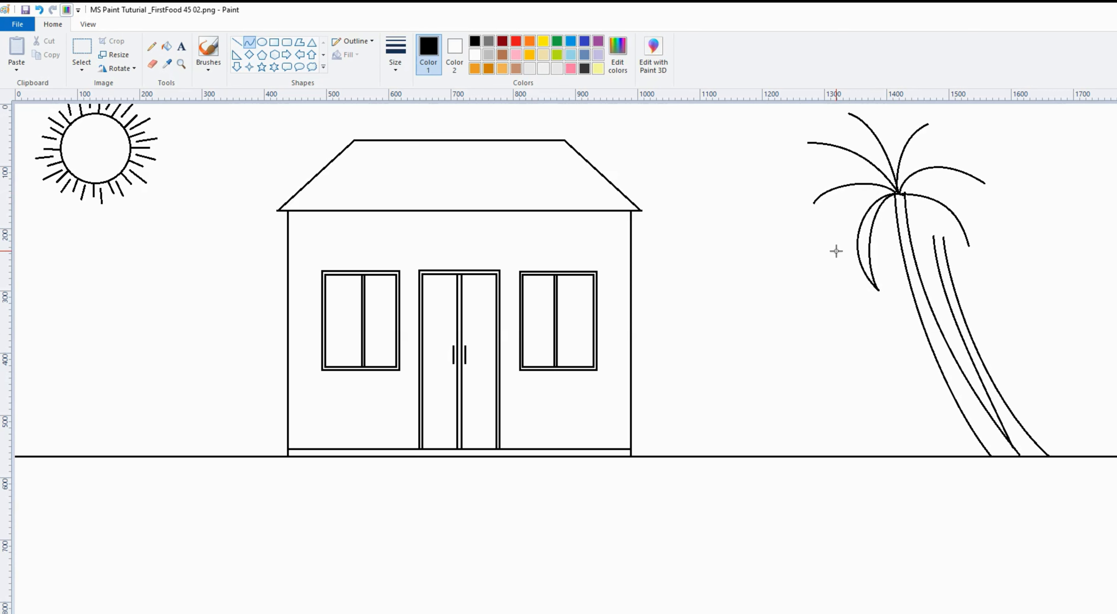
pyautogui.moveTo(897, 194)
pyautogui.mouseDown()
pyautogui.moveTo(871, 263)
pyautogui.moveTo(869, 286)
pyautogui.moveTo(880, 291)
pyautogui.moveTo(885, 203)
pyautogui.mouseUp()
pyautogui.moveTo(881, 242); pyautogui.dragTo(866, 260)
# Step: Complete the tall palm's left and upper-left fronds with additional curves meeting at each frond's tip
pyautogui.moveTo(895, 196); pyautogui.dragTo(814, 205)
pyautogui.moveTo(891, 193); pyautogui.dragTo(815, 204)
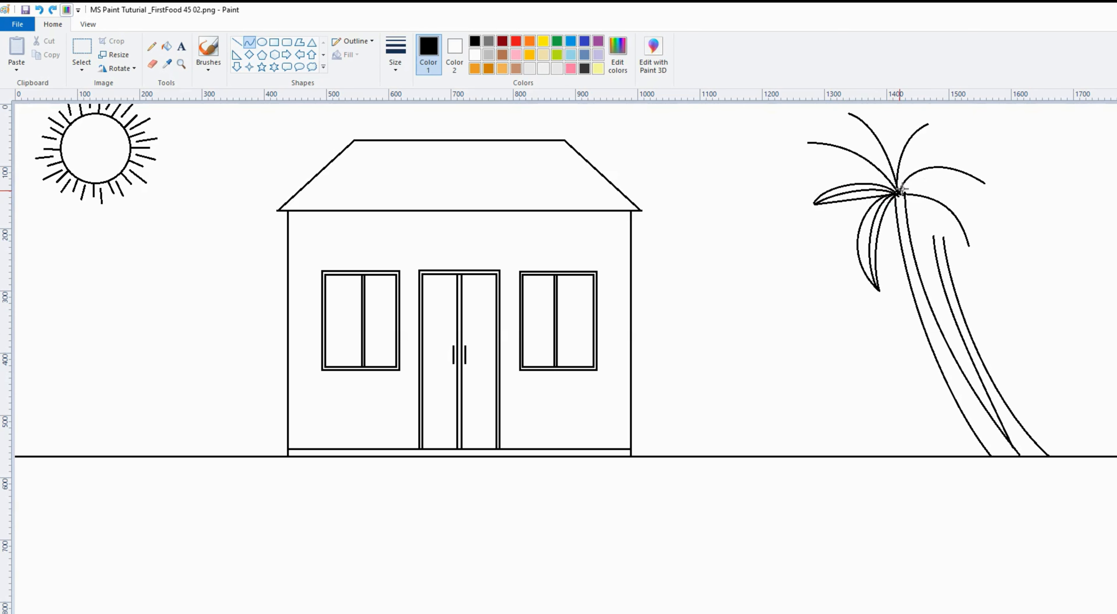
pyautogui.moveTo(898, 186); pyautogui.dragTo(816, 169)
pyautogui.moveTo(897, 190); pyautogui.dragTo(810, 143)
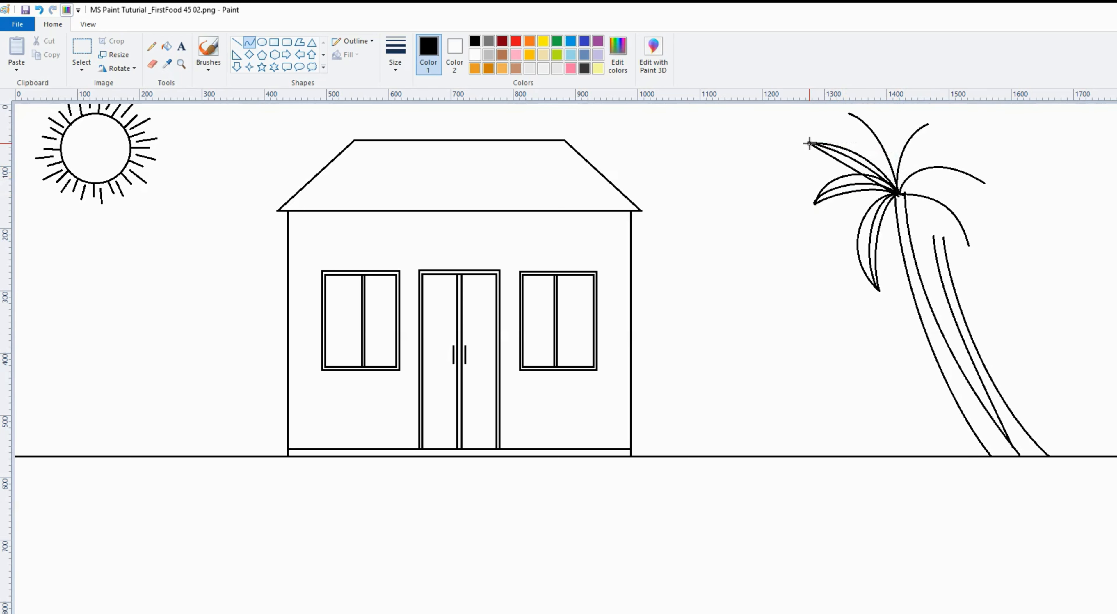
pyautogui.moveTo(890, 183); pyautogui.dragTo(846, 128)
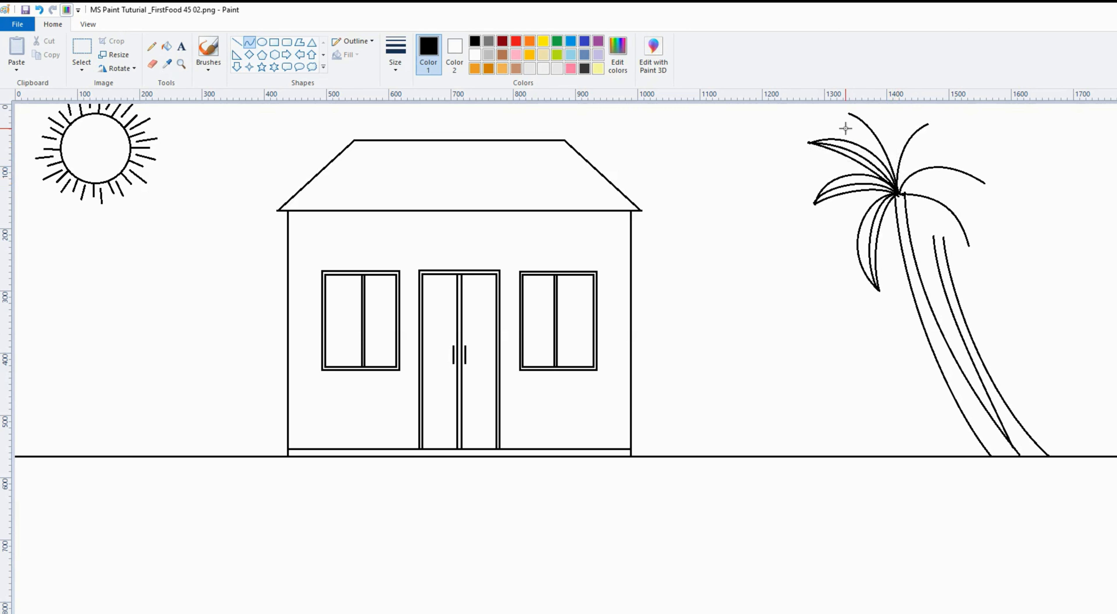
# Step: Complete the tall palm's two topmost fronds with extra curves joining the trunk's top to each tip
pyautogui.moveTo(898, 190); pyautogui.dragTo(847, 113)
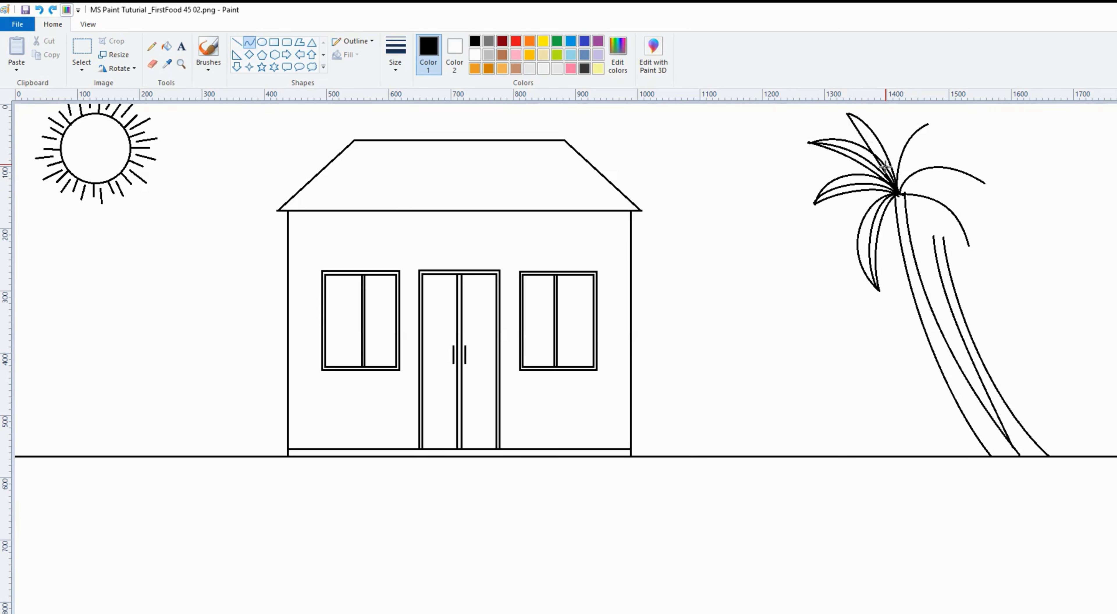
pyautogui.moveTo(886, 166); pyautogui.dragTo(846, 113)
pyautogui.moveTo(890, 182); pyautogui.dragTo(903, 136)
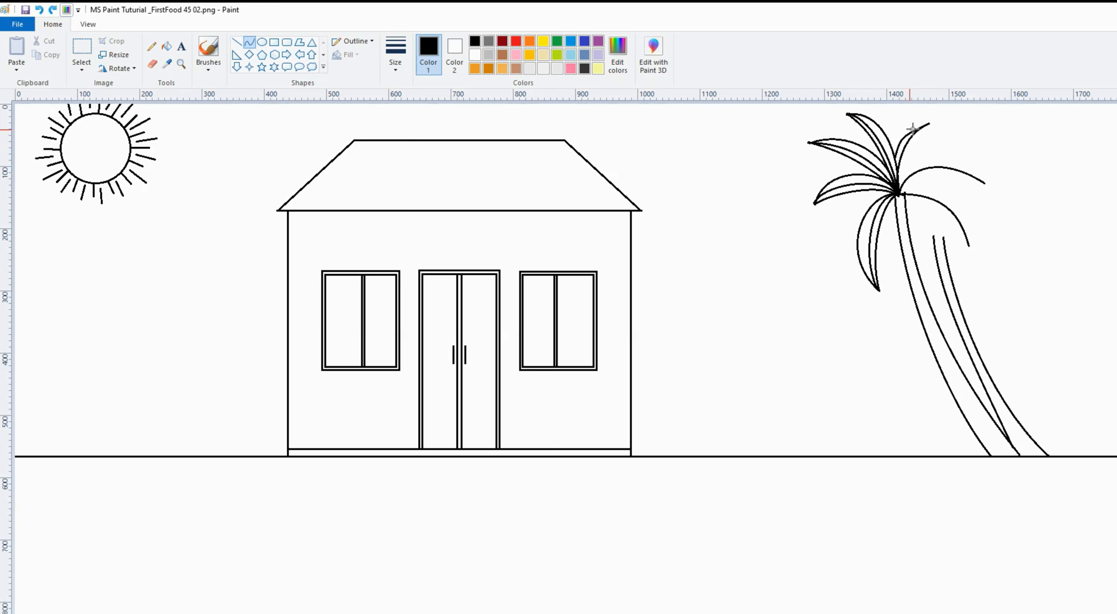
pyautogui.moveTo(920, 140); pyautogui.dragTo(929, 125)
pyautogui.moveTo(906, 169); pyautogui.dragTo(908, 147)
pyautogui.moveTo(898, 190); pyautogui.dragTo(900, 155)
# Step: Complete the tall palm's right and lower-right fronds with additional curves running to their tips
pyautogui.moveTo(1001, 178); pyautogui.dragTo(939, 147)
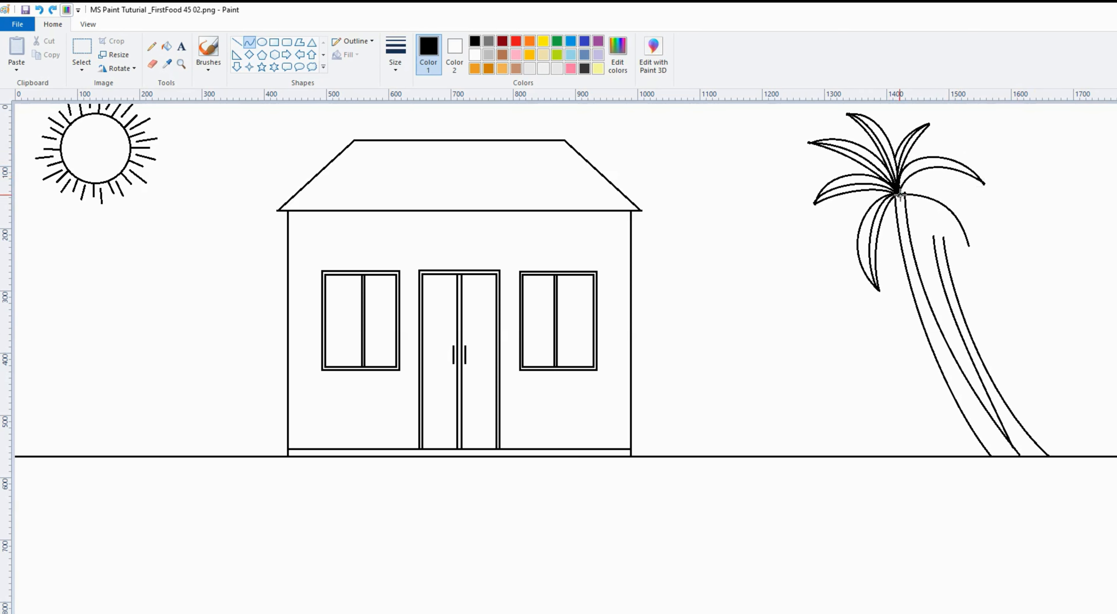
pyautogui.moveTo(899, 195); pyautogui.dragTo(969, 246)
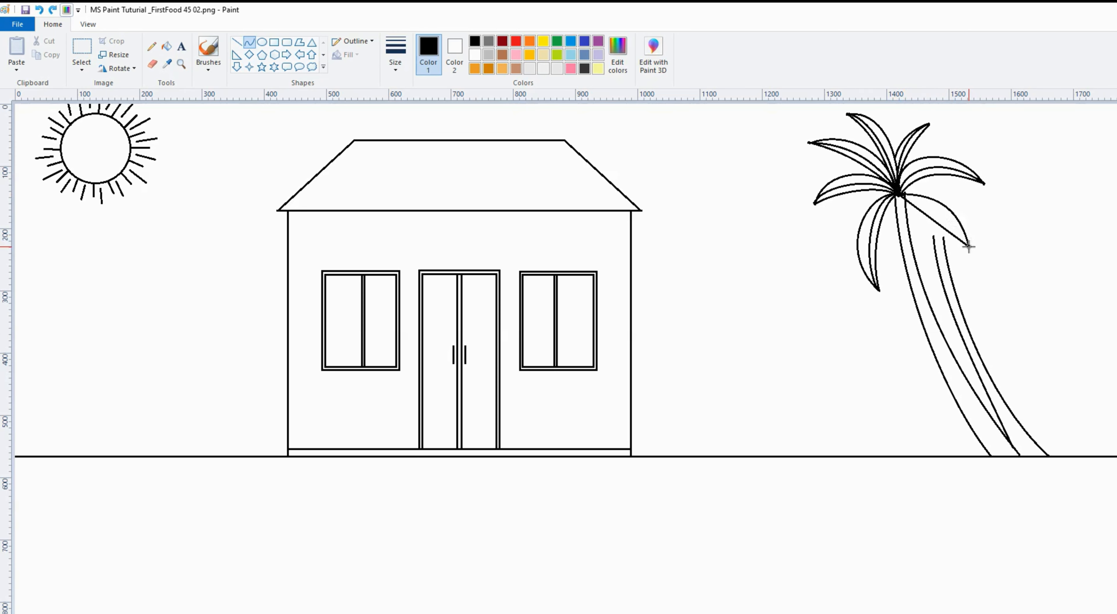
pyautogui.moveTo(922, 218); pyautogui.dragTo(971, 189)
# Step: Finish the tall palm's lower-right frond and draw the first curves for the shorter palm's right-hand fronds from its trunk top
pyautogui.moveTo(899, 194)
pyautogui.mouseDown()
pyautogui.moveTo(968, 236)
pyautogui.moveTo(972, 250)
pyautogui.moveTo(957, 223)
pyautogui.moveTo(885, 266)
pyautogui.moveTo(901, 300)
pyautogui.moveTo(901, 236)
pyautogui.moveTo(891, 256)
pyautogui.moveTo(935, 238)
pyautogui.moveTo(990, 279)
pyautogui.moveTo(979, 290)
pyautogui.mouseUp()
pyautogui.moveTo(950, 238); pyautogui.dragTo(999, 235)
pyautogui.moveTo(963, 236)
pyautogui.mouseDown()
pyautogui.moveTo(950, 215)
pyautogui.moveTo(983, 222)
pyautogui.mouseUp()
pyautogui.click(980, 227)
# Step: Build the shorter palm's lower-left, lower-right, upper-left and upper-right fronds from curves joining the trunk's top to each tip
pyautogui.moveTo(940, 236)
pyautogui.mouseDown()
pyautogui.moveTo(954, 192)
pyautogui.moveTo(966, 188)
pyautogui.moveTo(899, 299)
pyautogui.moveTo(910, 255)
pyautogui.moveTo(902, 263)
pyautogui.moveTo(979, 293)
pyautogui.moveTo(952, 244)
pyautogui.moveTo(970, 259)
pyautogui.moveTo(898, 300)
pyautogui.mouseUp()
pyautogui.click(973, 254)
pyautogui.moveTo(921, 250); pyautogui.dragTo(881, 248)
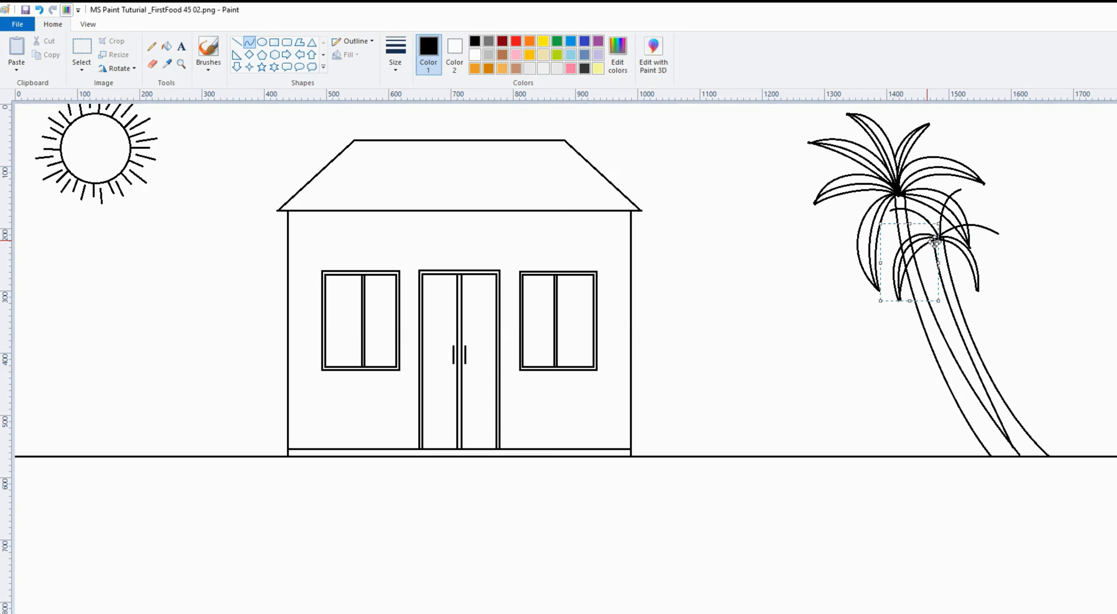
pyautogui.moveTo(972, 240)
pyautogui.mouseDown()
pyautogui.moveTo(977, 291)
pyautogui.moveTo(957, 212)
pyautogui.moveTo(989, 250)
pyautogui.mouseUp()
pyautogui.moveTo(893, 214); pyautogui.dragTo(961, 188)
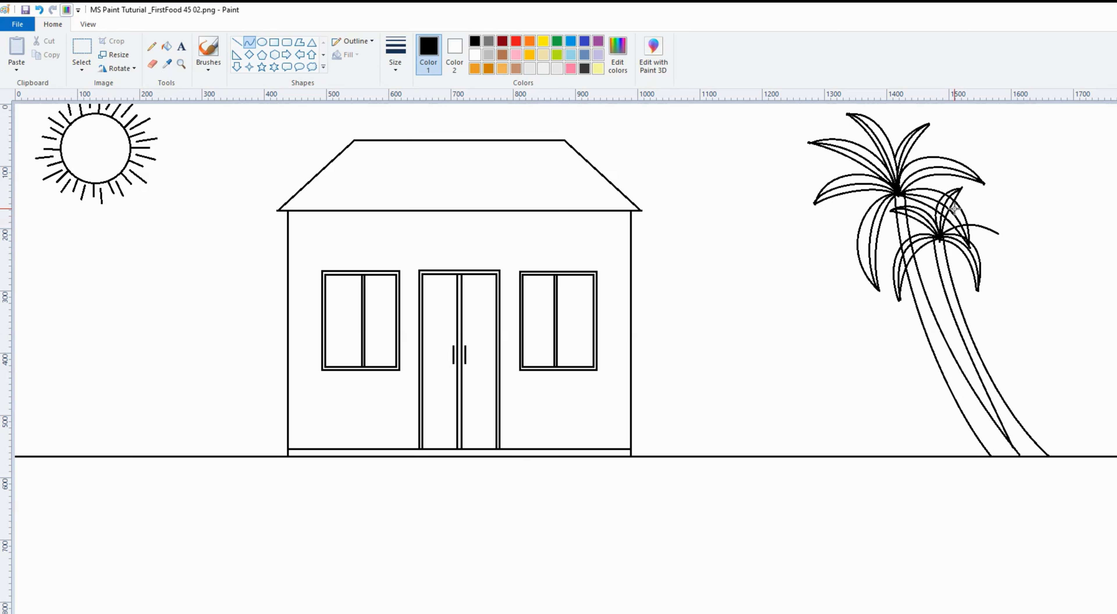
# Step: Complete the shorter palm's right frond and add a frond hanging down over its trunk, each with a midrib curve
pyautogui.moveTo(940, 237); pyautogui.dragTo(998, 234)
pyautogui.moveTo(972, 238); pyautogui.dragTo(999, 234)
pyautogui.moveTo(944, 233); pyautogui.dragTo(985, 211)
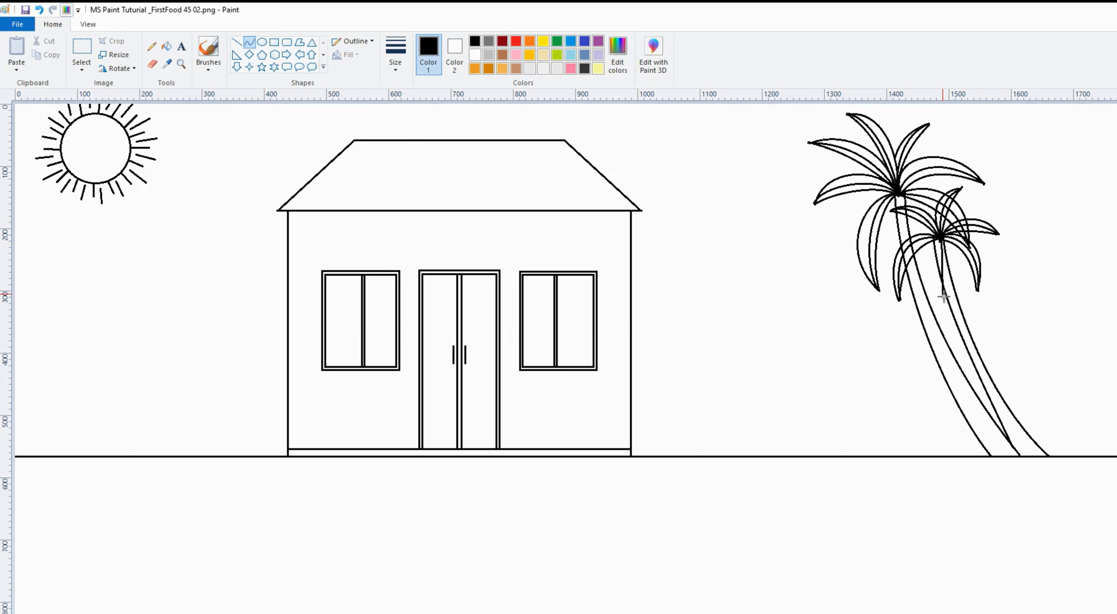
pyautogui.moveTo(944, 296); pyautogui.dragTo(945, 310)
pyautogui.moveTo(939, 245)
pyautogui.mouseDown()
pyautogui.moveTo(926, 260)
pyautogui.moveTo(927, 283)
pyautogui.moveTo(949, 309)
pyautogui.moveTo(930, 247)
pyautogui.moveTo(909, 289)
pyautogui.moveTo(948, 311)
pyautogui.moveTo(934, 253)
pyautogui.moveTo(929, 272)
pyautogui.mouseUp()
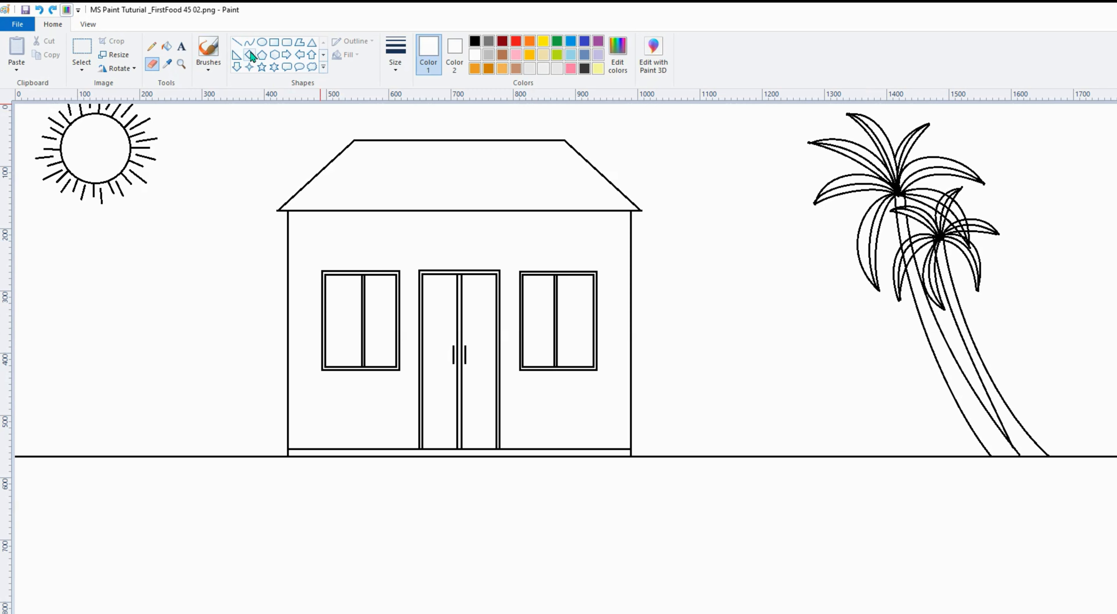
# Step: Paint over the tall palm's lines that cross the shorter palm's fronds with a white brush
pyautogui.click(250, 43)
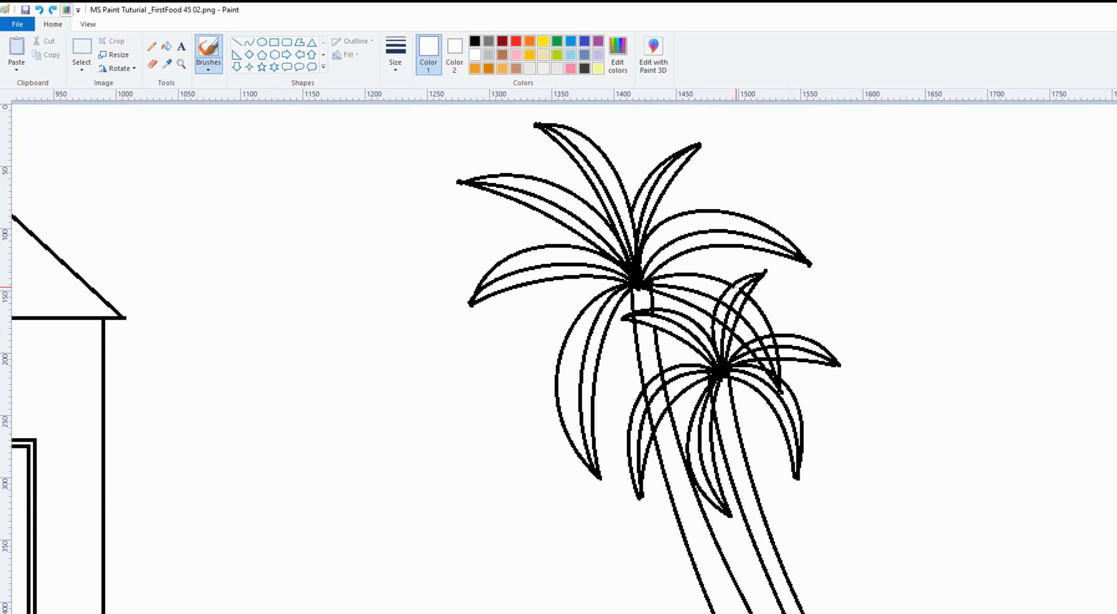
pyautogui.moveTo(749, 347); pyautogui.dragTo(774, 341)
pyautogui.hotkey('ctrl', 'z')
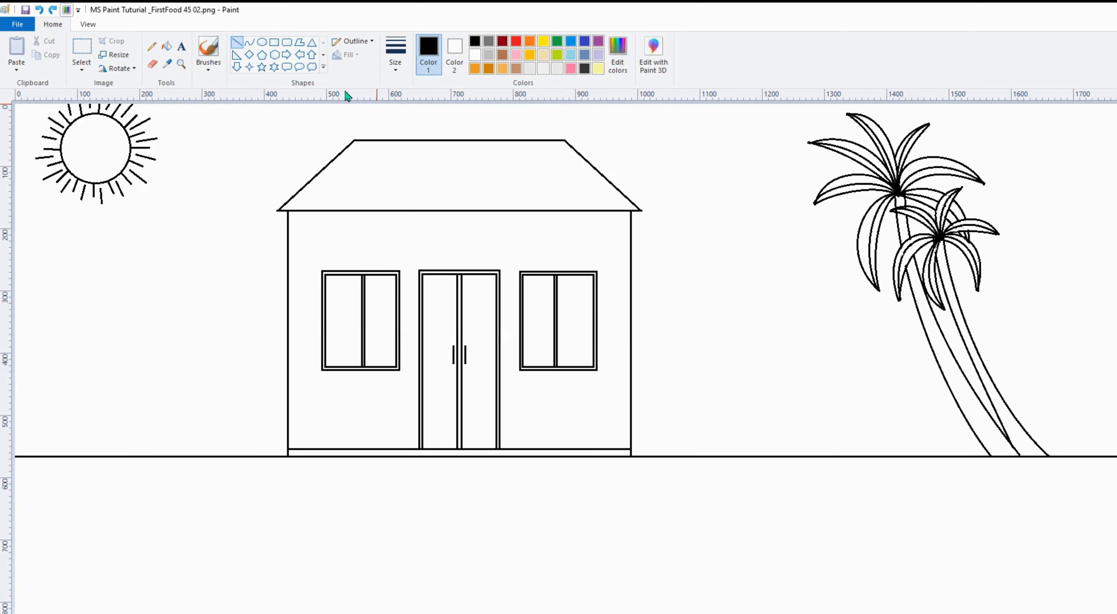
# Step: Draw the top surface of a doorstep below the house as a trapezoid of black lines in the second-thinnest line width
pyautogui.click(237, 42)
pyautogui.click(395, 52)
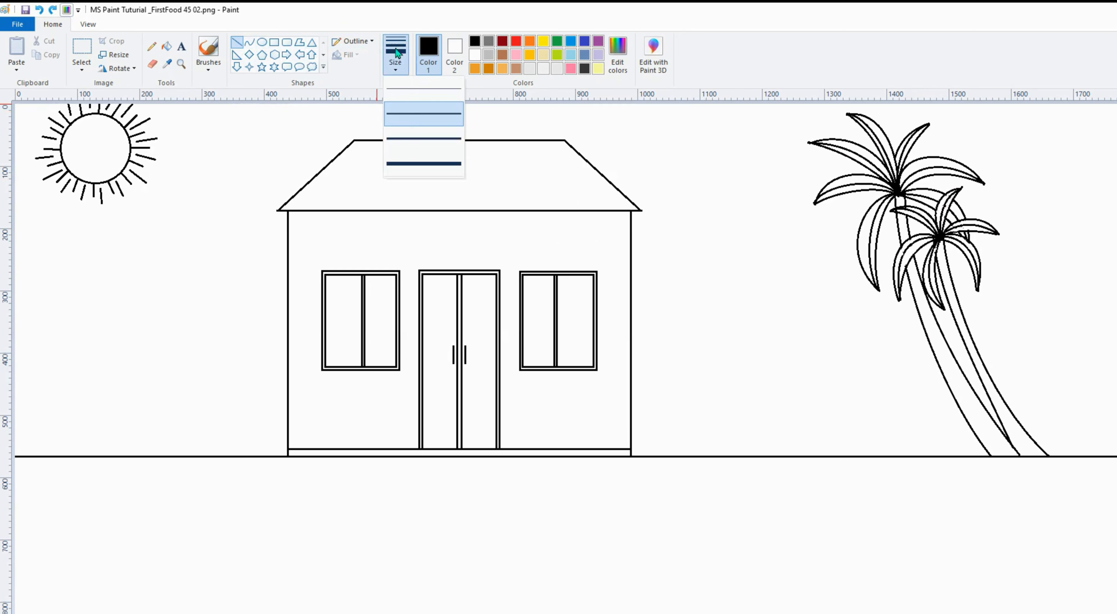
pyautogui.click(432, 104)
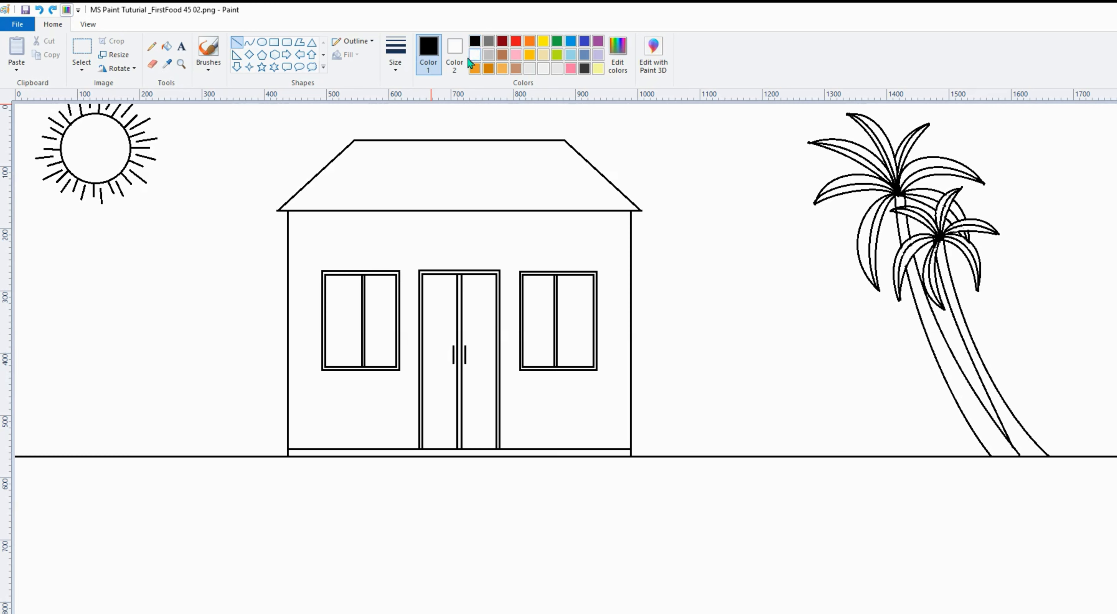
pyautogui.moveTo(376, 457); pyautogui.dragTo(324, 510)
pyautogui.moveTo(523, 457)
pyautogui.mouseDown()
pyautogui.moveTo(552, 498)
pyautogui.moveTo(574, 508)
pyautogui.mouseUp()
pyautogui.moveTo(324, 507); pyautogui.dragTo(566, 552)
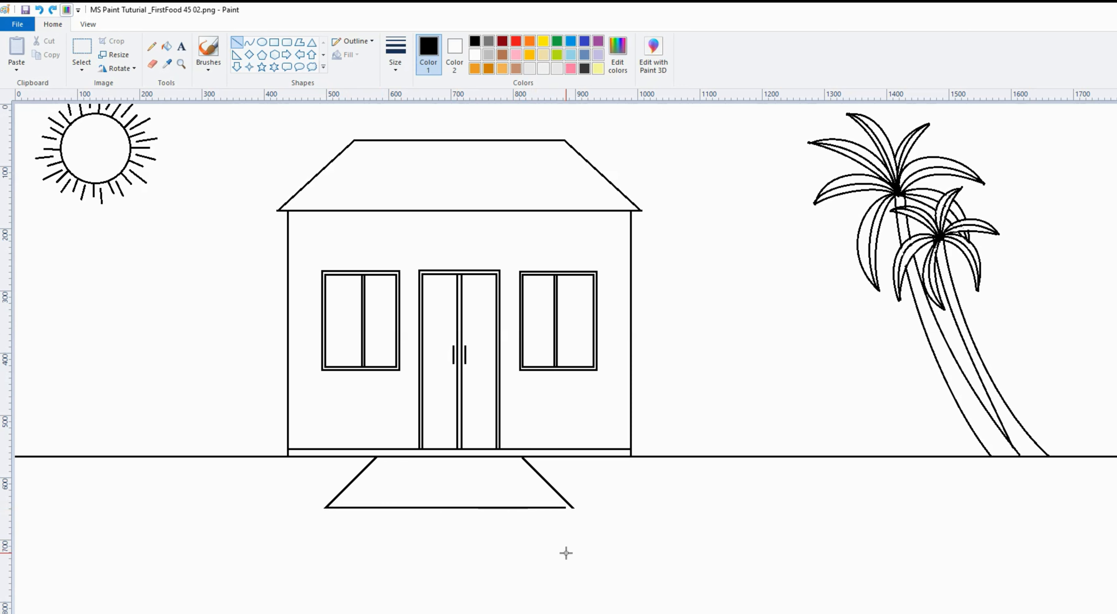
# Step: Give the doorstep a thin front face with two short vertical lines and a horizontal bottom edge
pyautogui.moveTo(326, 507); pyautogui.dragTo(326, 526)
pyautogui.moveTo(572, 508); pyautogui.dragTo(577, 524)
pyautogui.moveTo(326, 526); pyautogui.dragTo(563, 553)
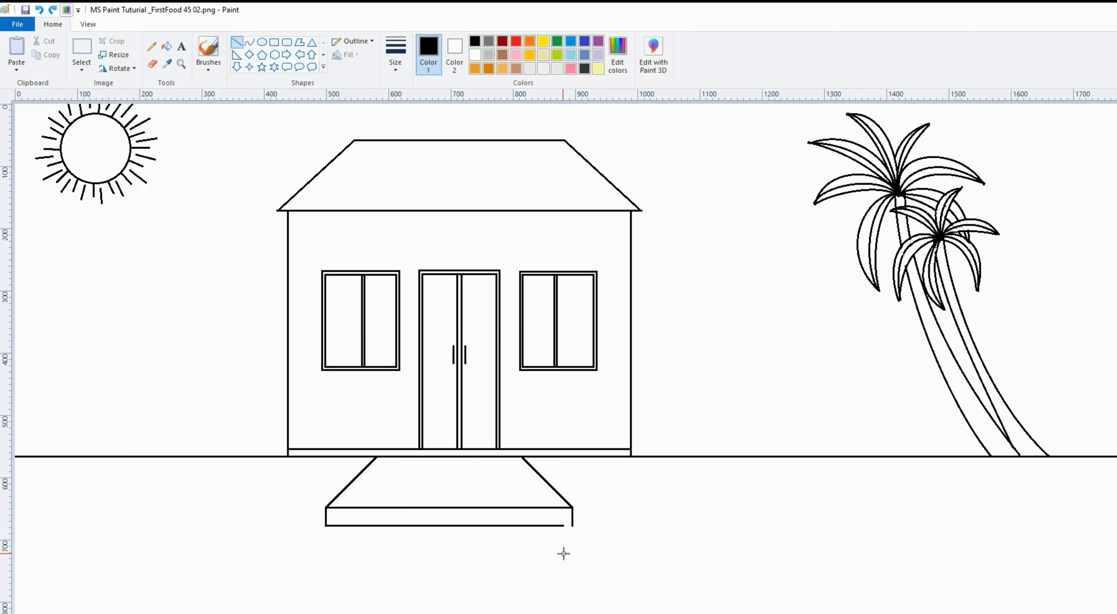
# Step: Draw a larger trapezoidal platform around the doorstep with slanted sides from the ground line and a thin front face
pyautogui.moveTo(241, 468)
pyautogui.mouseDown()
pyautogui.moveTo(199, 536)
pyautogui.moveTo(148, 558)
pyautogui.mouseUp()
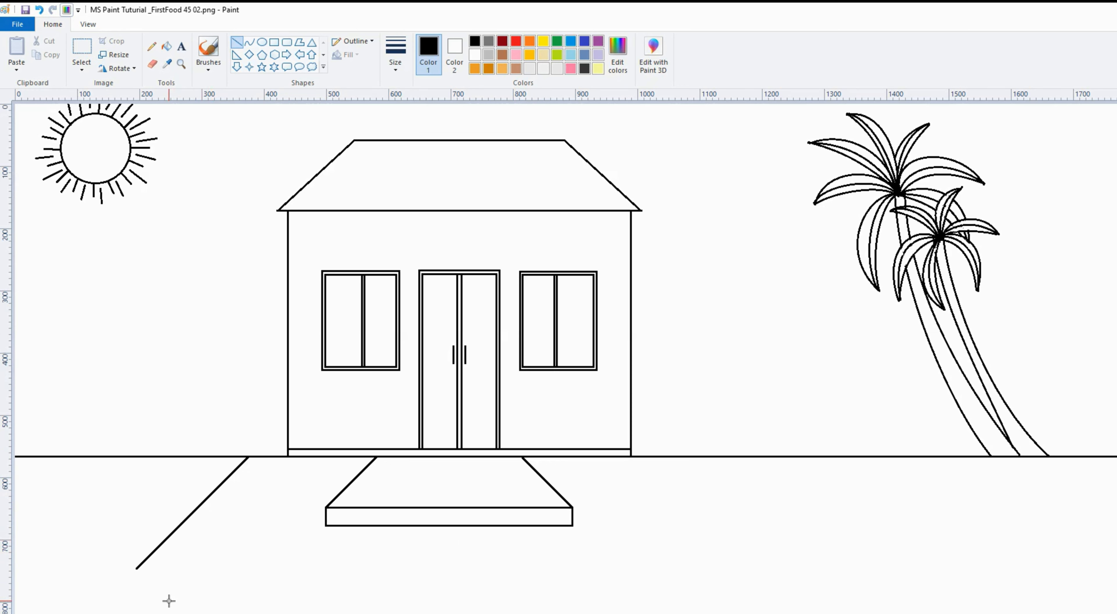
pyautogui.moveTo(668, 457); pyautogui.dragTo(793, 583)
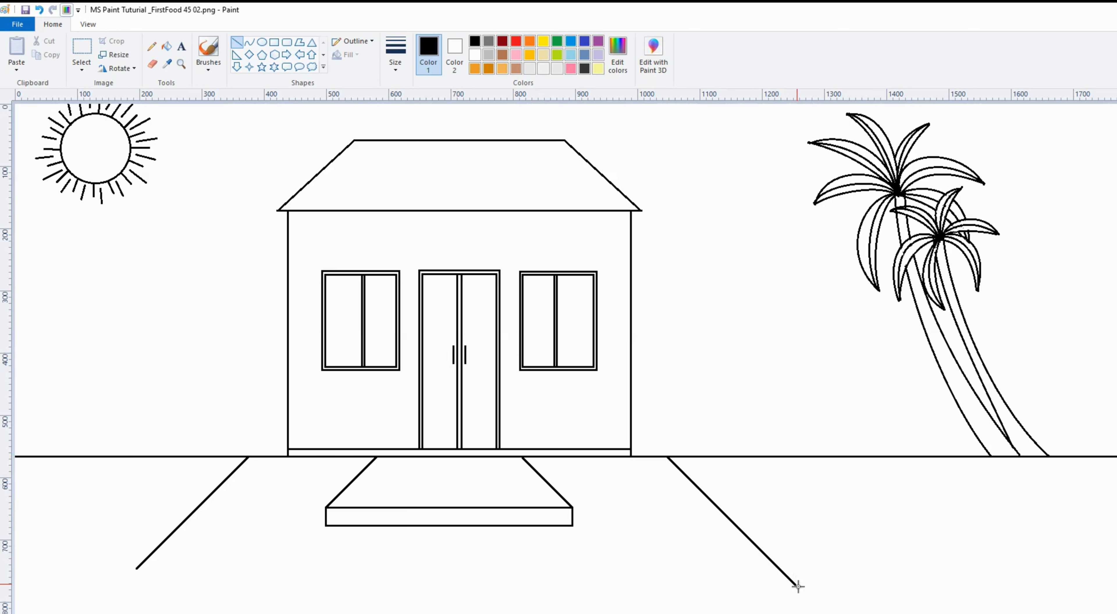
pyautogui.moveTo(137, 568); pyautogui.dragTo(777, 610)
pyautogui.moveTo(140, 581); pyautogui.dragTo(734, 583)
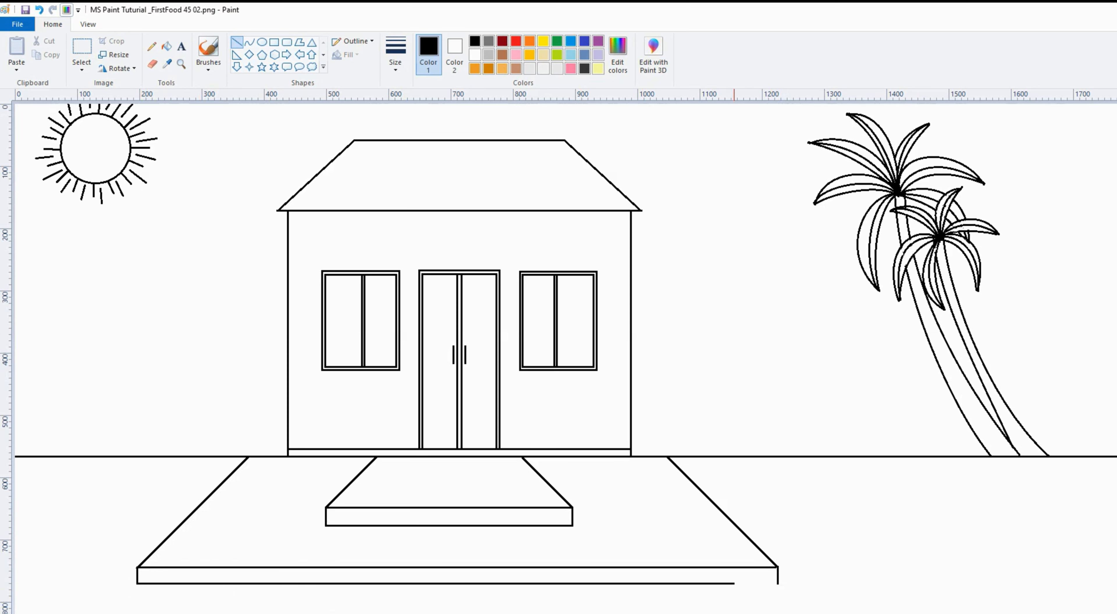